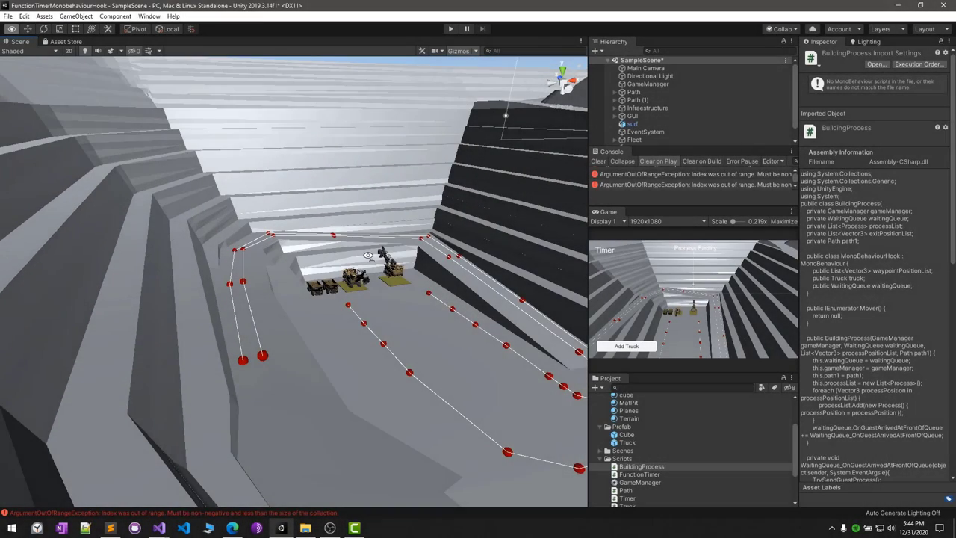
# Orbit around the mine-pit demo's quarry path nodes and queued trucks from several angles
pyautogui.keyDown('alt'); pyautogui.moveTo(368, 255); pyautogui.dragTo(369, 252); pyautogui.keyUp('alt')
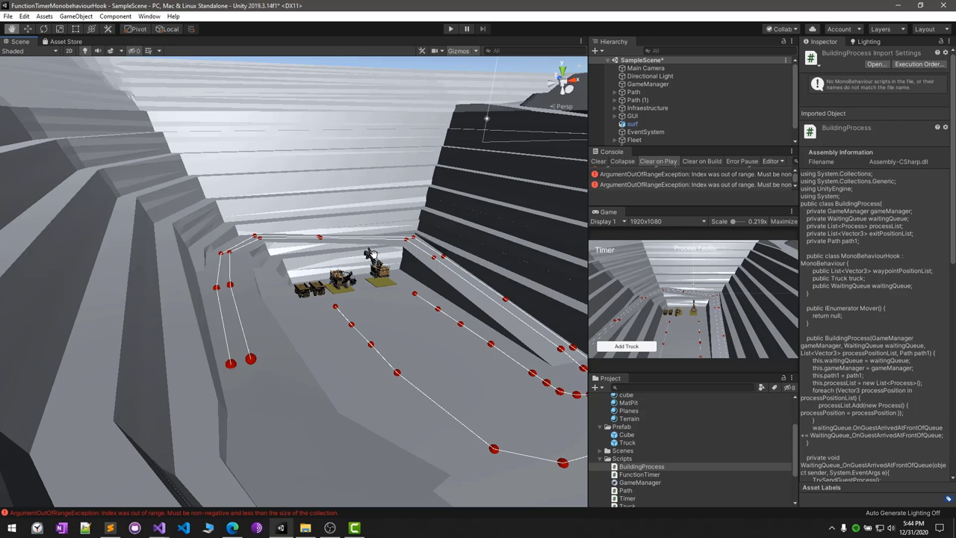
pyautogui.moveTo(371, 254); pyautogui.dragTo(377, 292, button='right')
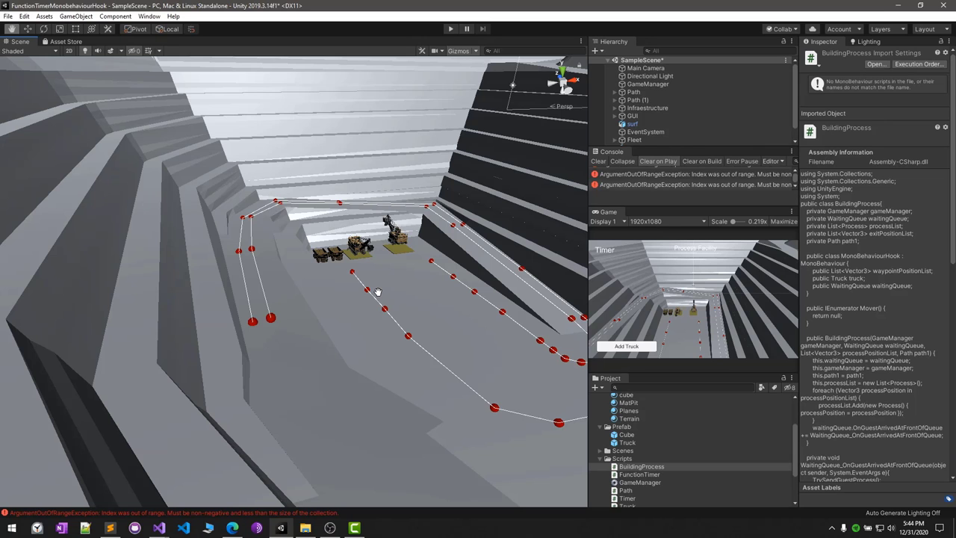
pyautogui.keyDown('alt'); pyautogui.moveTo(377, 295); pyautogui.dragTo(375, 287); pyautogui.keyUp('alt')
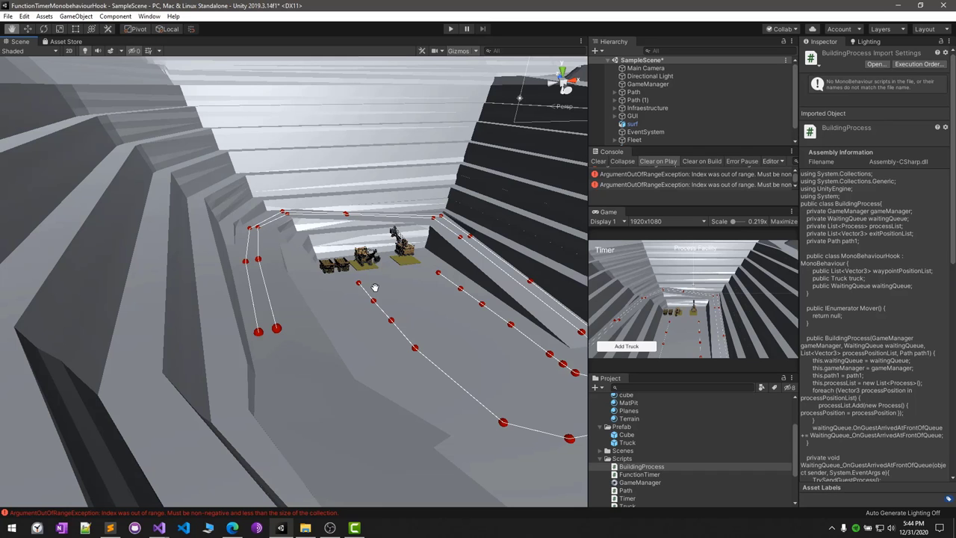
pyautogui.moveTo(375, 288); pyautogui.dragTo(377, 274)
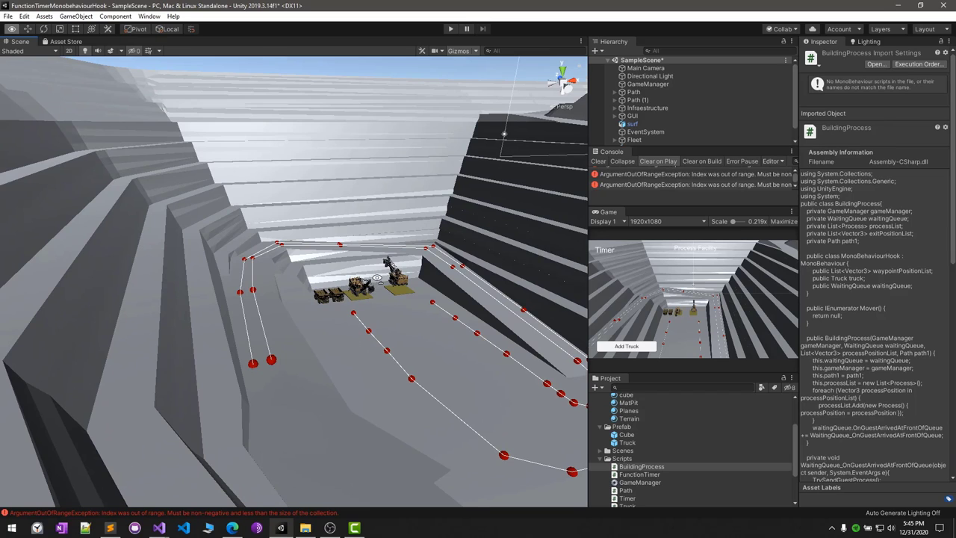
pyautogui.moveTo(377, 278); pyautogui.dragTo(375, 282, button='right')
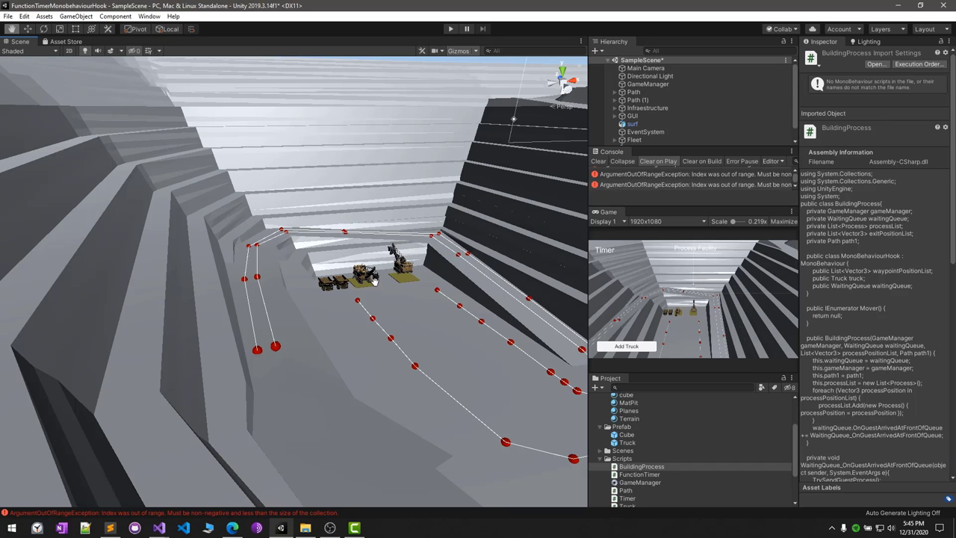
pyautogui.moveTo(375, 280); pyautogui.dragTo(369, 274, button='right')
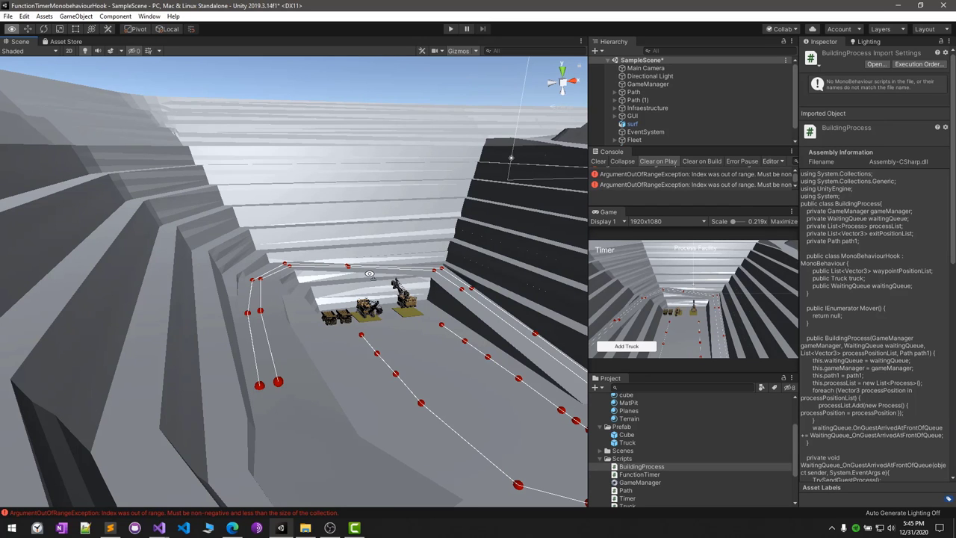
pyautogui.moveTo(369, 274); pyautogui.dragTo(354, 280, button='right')
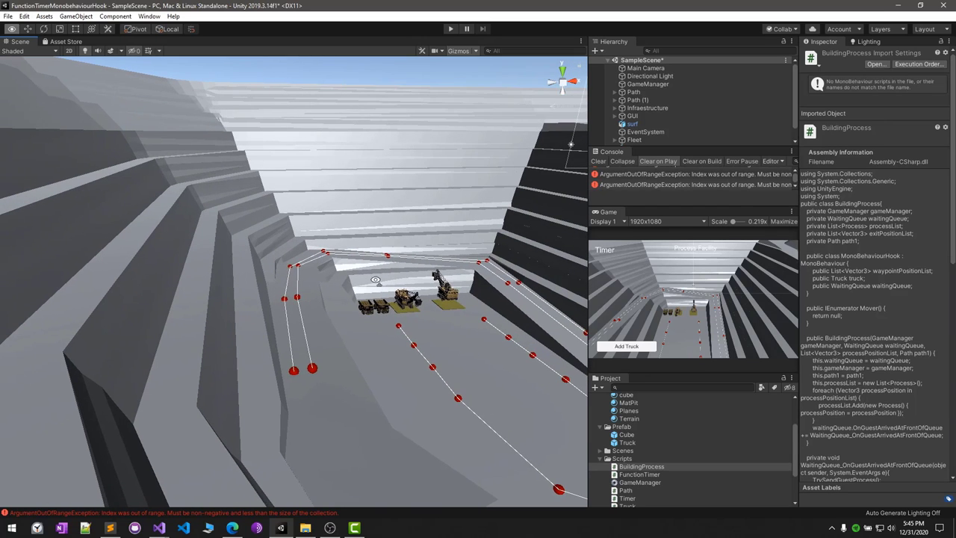
pyautogui.moveTo(376, 280); pyautogui.dragTo(439, 275, button='right')
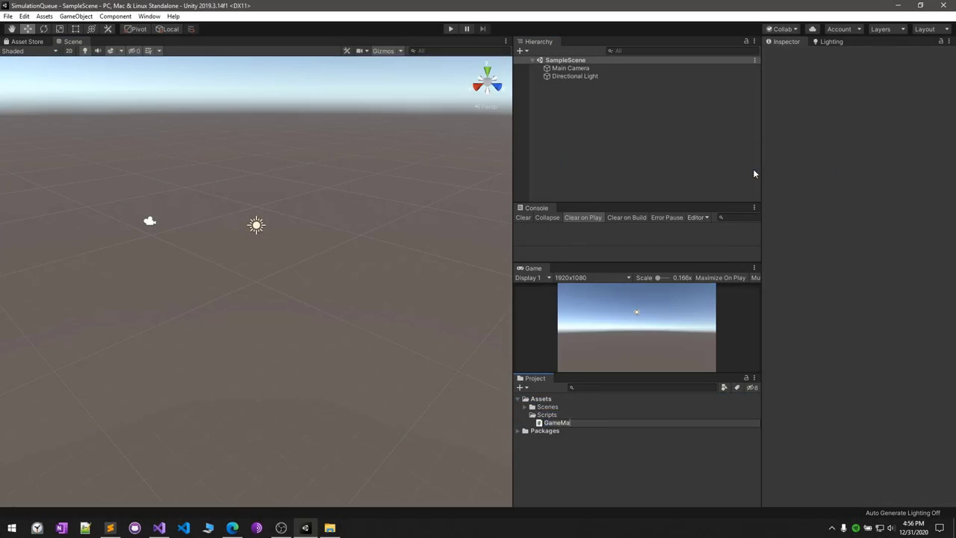
# Name the script GameManager, add an empty GameManager scene object, and open Path.cs
pyautogui.write('nager')
pyautogui.press('Return')
pyautogui.rightClick(595, 118)
pyautogui.click(653, 214)
pyautogui.write('GameManager')
pyautogui.press('Return')
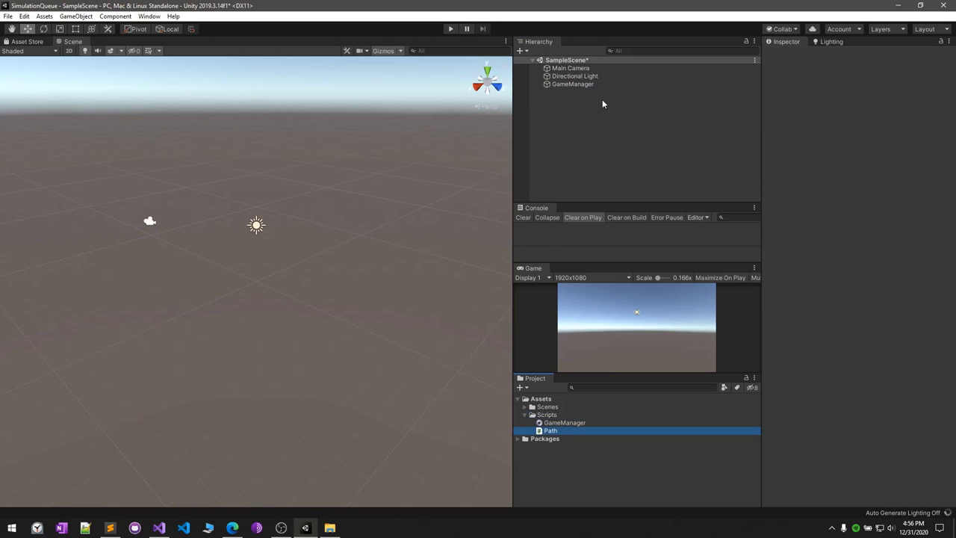
pyautogui.doubleClick(564, 431)
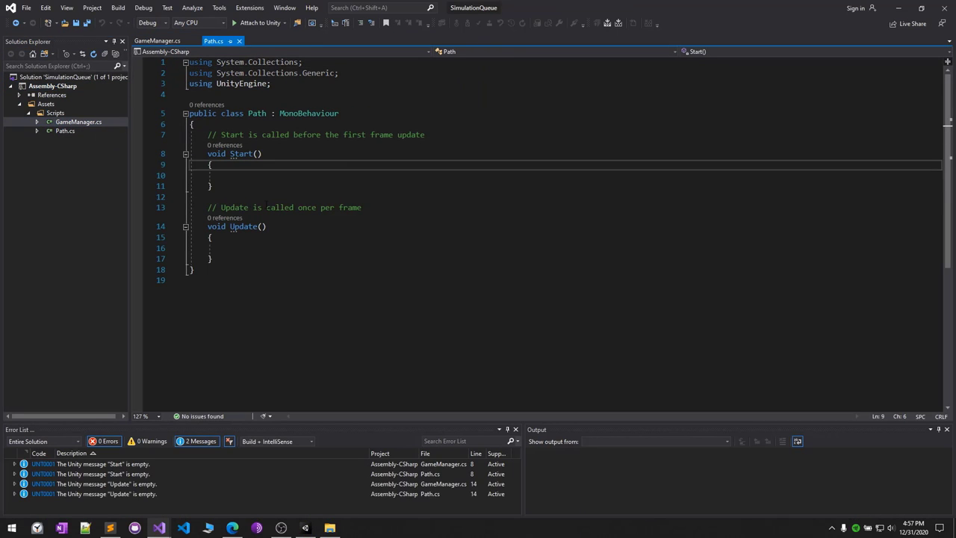
# Replace Start/Update with pathHolder, lineColor, sphereColor fields and a private Vector3 nodes list
pyautogui.moveTo(212, 262); pyautogui.dragTo(190, 135)
pyautogui.write('public Transform ')
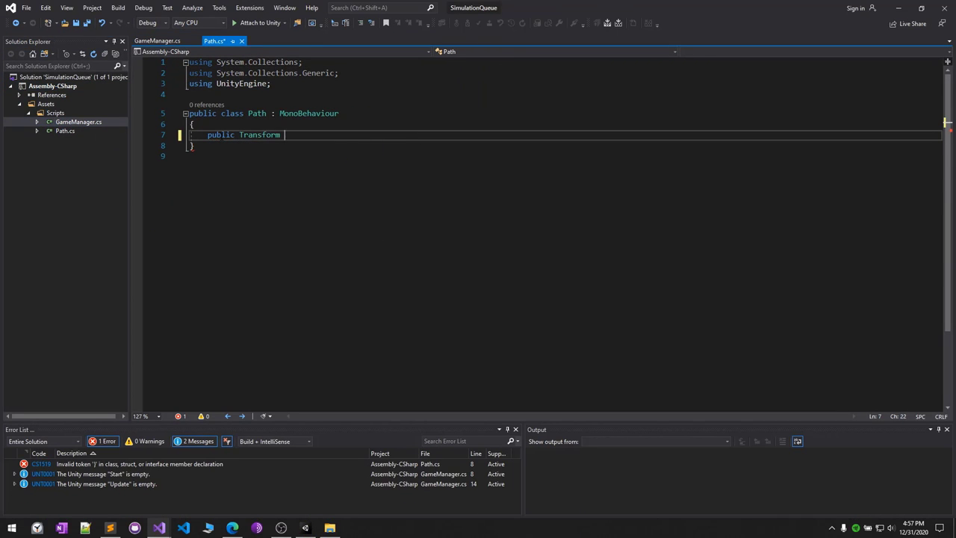
pyautogui.write('pathHolder;')
pyautogui.press('Return')
pyautogui.write('public Color lineColor;')
pyautogui.press('Return')
pyautogui.write('pu')
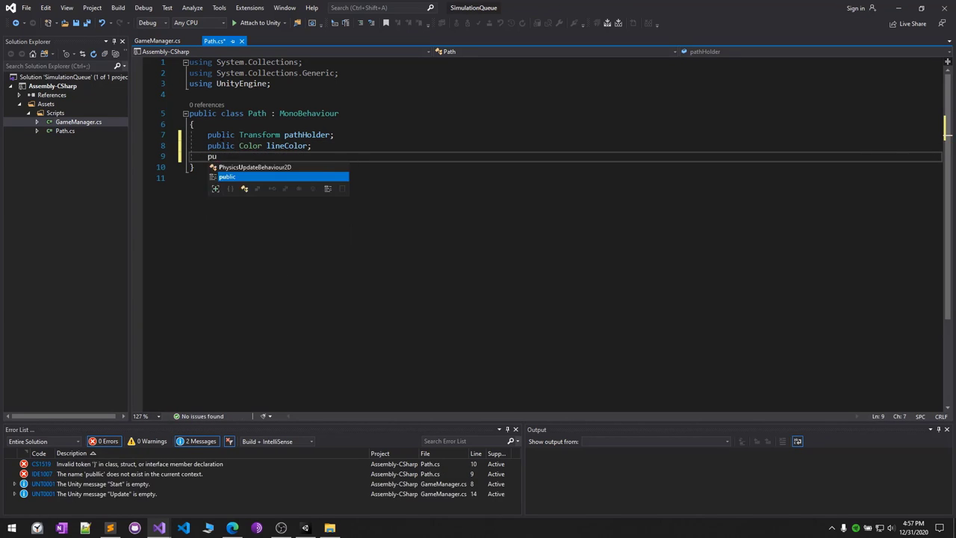
pyautogui.write('blic Color sphereColor;')
pyautogui.press('Return')
pyautogui.write('private List<v>')
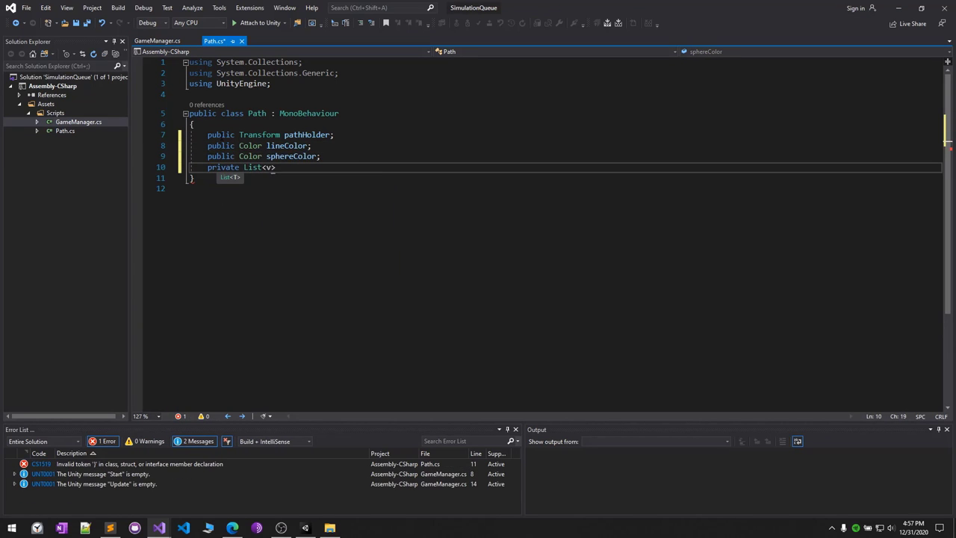
pyautogui.write('ector3> nodes;')
pyautogui.press('Return')
pyautogui.press('Return')
# Add an OnDrawGizmos method that begins by creating a new nodes list
pyautogui.write('private void ondra')
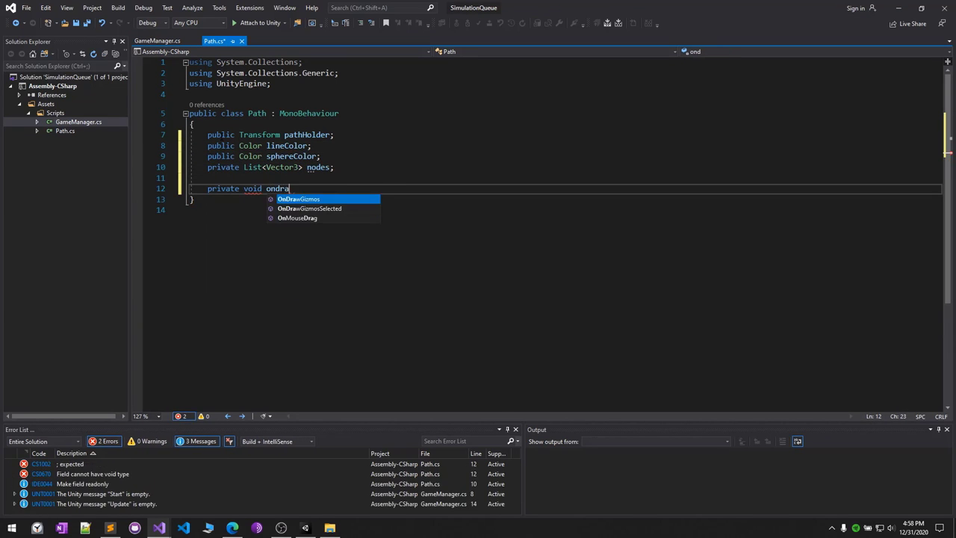
pyautogui.press('Tab')
pyautogui.write('{')
pyautogui.press('Return')
pyautogui.write('nodes = new List<Vector3>();')
pyautogui.press('Return')
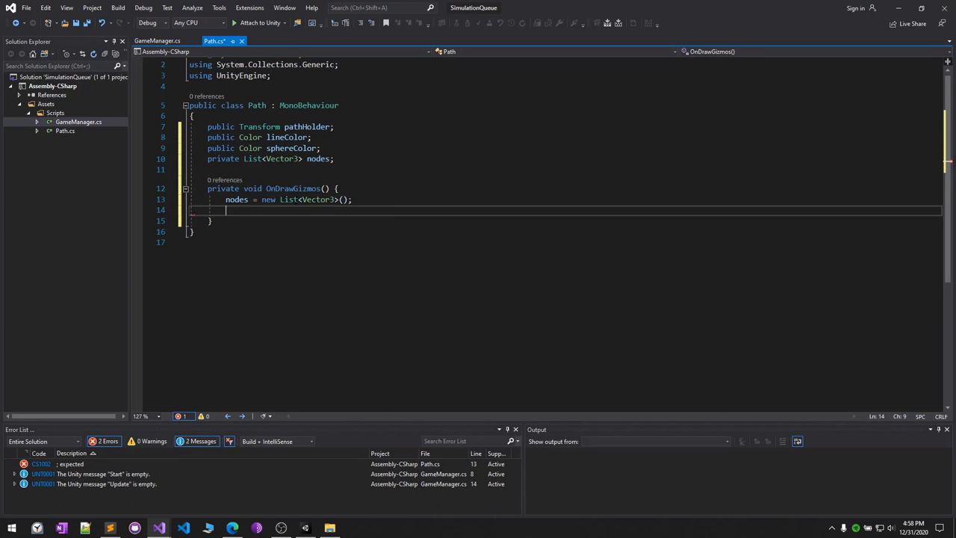
# Loop over pathHolder's nodes, drawing 0.3f spheres in sphereColor and adding each position to nodes
pyautogui.write('foreach')
pyautogui.press('Tab')
pyautogui.press('Tab')
pyautogui.write('Transform')
pyautogui.press('Tab')
pyautogui.write('node in ')
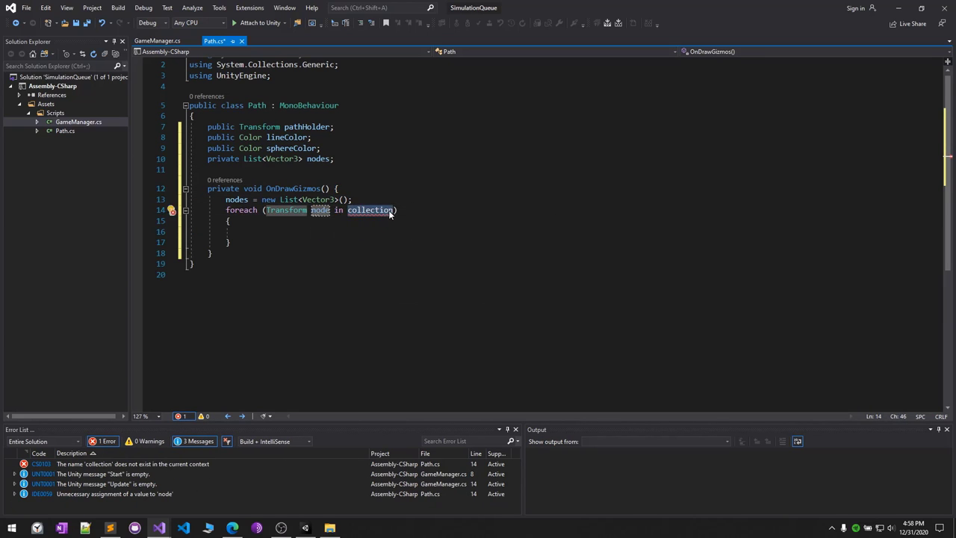
pyautogui.write('pathHolder')
pyautogui.press('End')
pyautogui.press('Delete')
pyautogui.press('Down')
pyautogui.write('Gizmos.color = sphere')
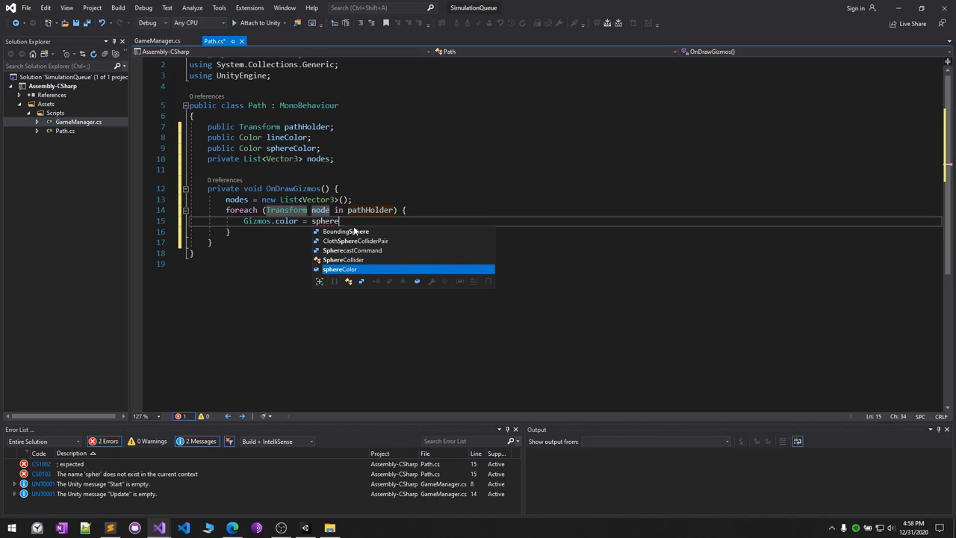
pyautogui.write('Color;')
pyautogui.press('Return')
pyautogui.write('Gizmos.DrawSphere(node.position')
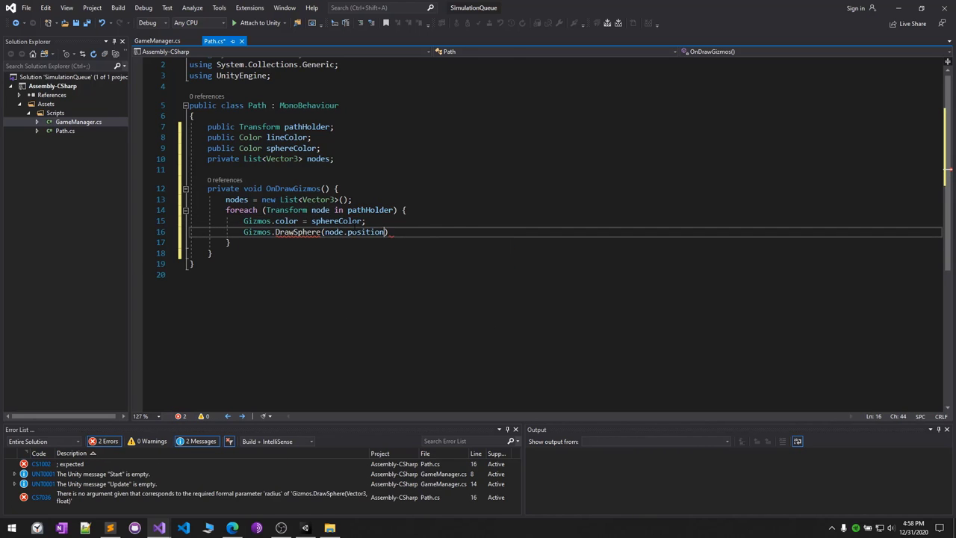
pyautogui.write(', 0.3f);')
pyautogui.press('Return')
pyautogui.write('nodes.Add(node.position);')
# Draw lineColor lines between consecutive nodes with a for loop that advances startNode
pyautogui.press('Down')
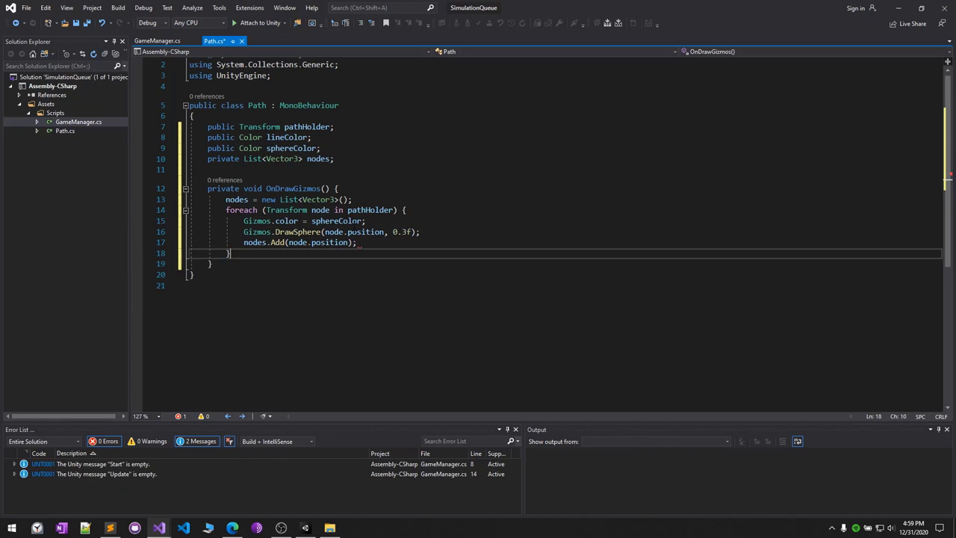
pyautogui.press('Return')
pyautogui.press('Return')
pyautogui.write('vector3 startN')
pyautogui.write('0];')
pyautogui.press('Return')
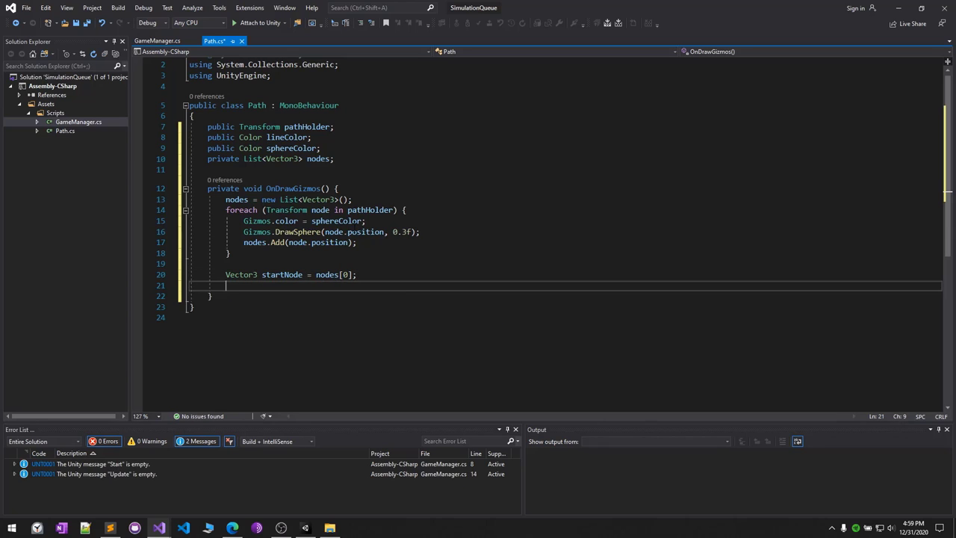
pyautogui.write('for')
pyautogui.press('Tab')
pyautogui.press('Tab')
pyautogui.press('Return')
pyautogui.write('gizmos')
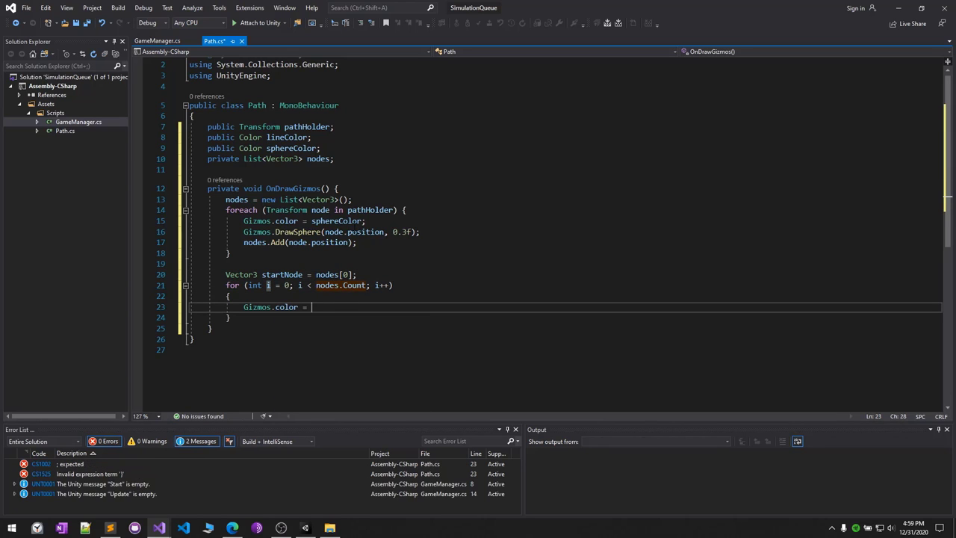
pyautogui.write('lineColor;')
pyautogui.press('Return')
pyautogui.write('Gizmos.DrawLine(startNode,')
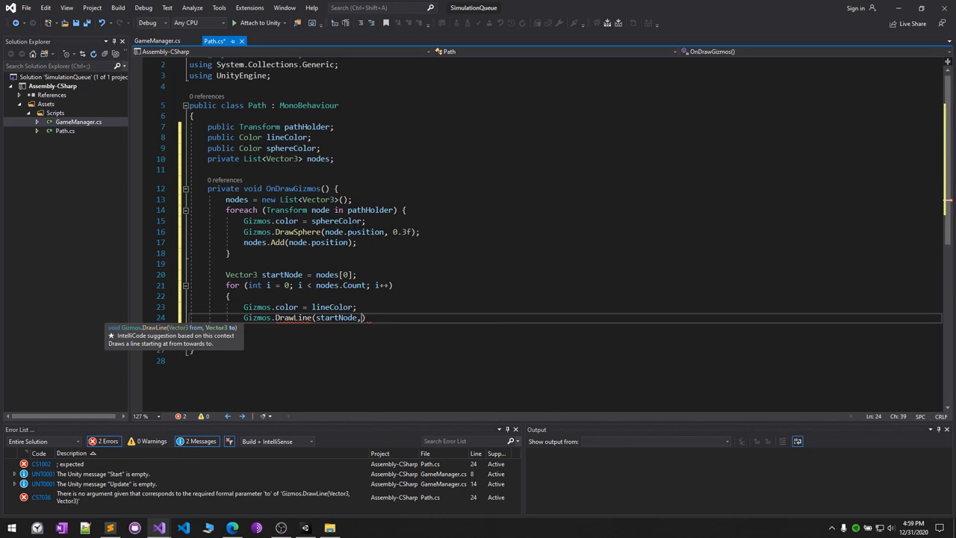
pyautogui.write(' nodes[i]);')
pyautogui.press('Return')
pyautogui.write('startNode = nodes[i]')
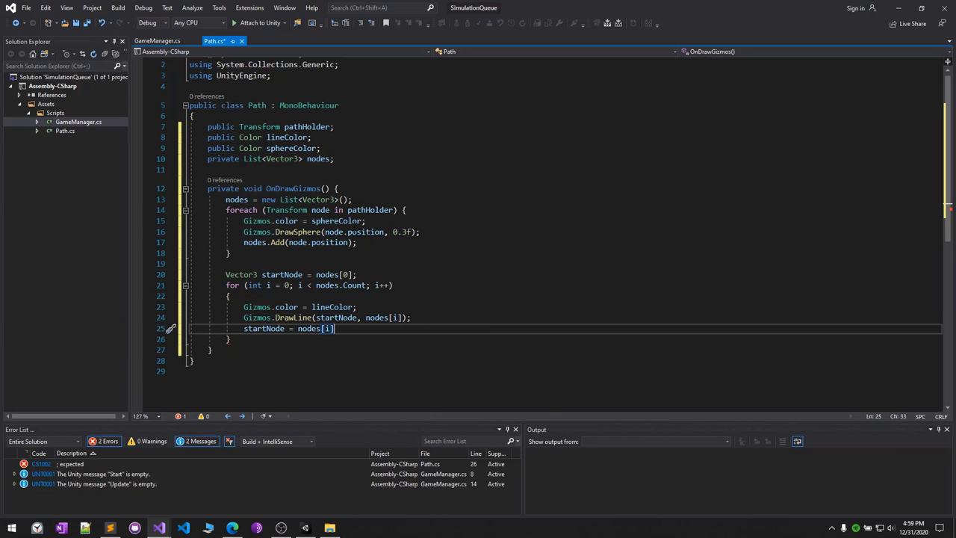
pyautogui.write(';')
# Add a GETNODES property whose getter collects pathHolder's node positions and returns the list
pyautogui.click(282, 306)
pyautogui.press('Return')
pyautogui.press('Return')
pyautogui.write('public List')
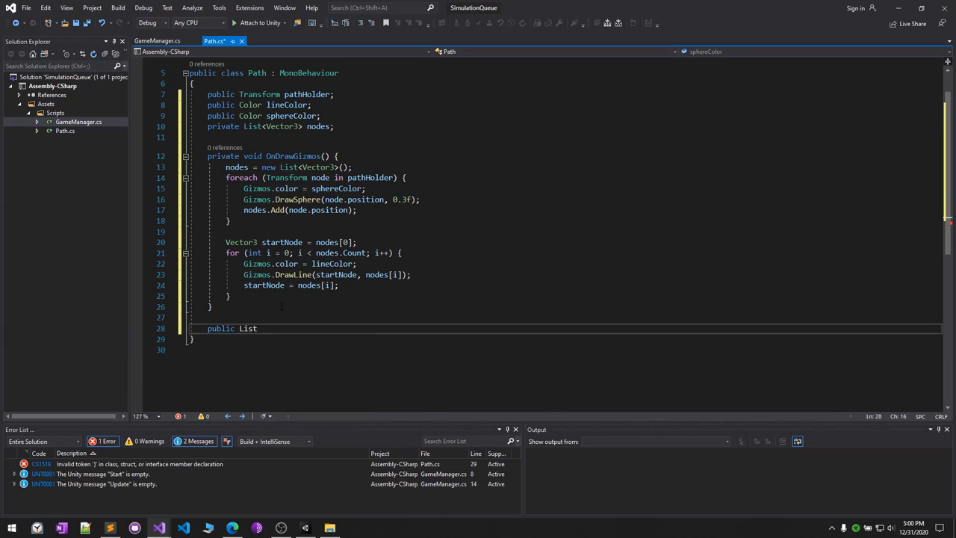
pyautogui.write('<Vector3> GETNODES {')
pyautogui.press('Return')
pyautogui.write('get { }')
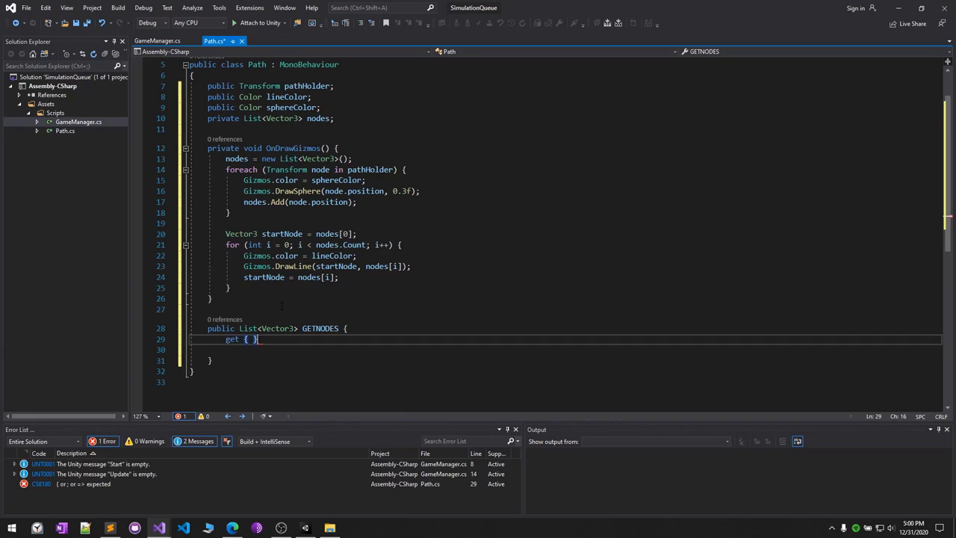
pyautogui.press('Return')
pyautogui.write('nodes = new List<Vector3>();')
pyautogui.press('Return')
pyautogui.write('foreach (Transform node in ')
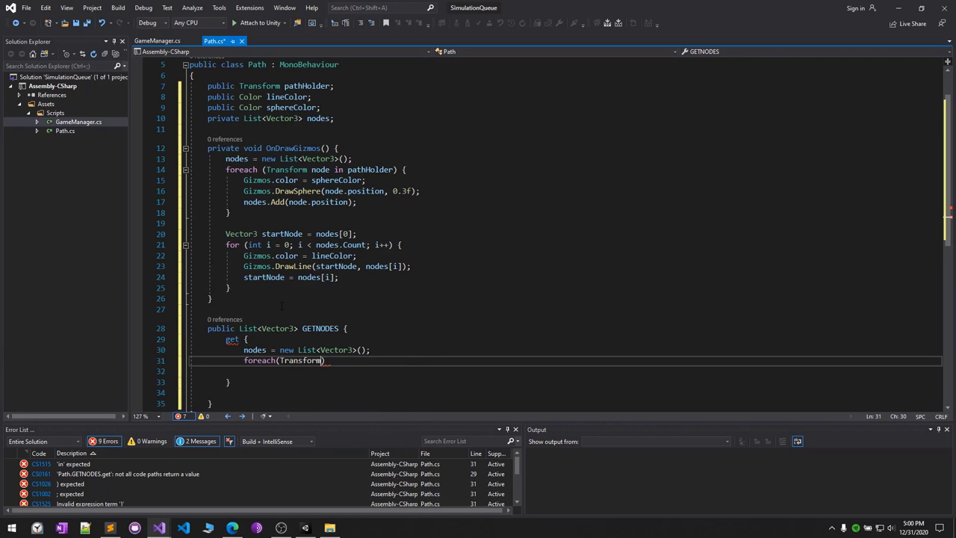
pyautogui.write('pathHolder) {')
pyautogui.press('Return')
pyautogui.write('nodes.Add(')
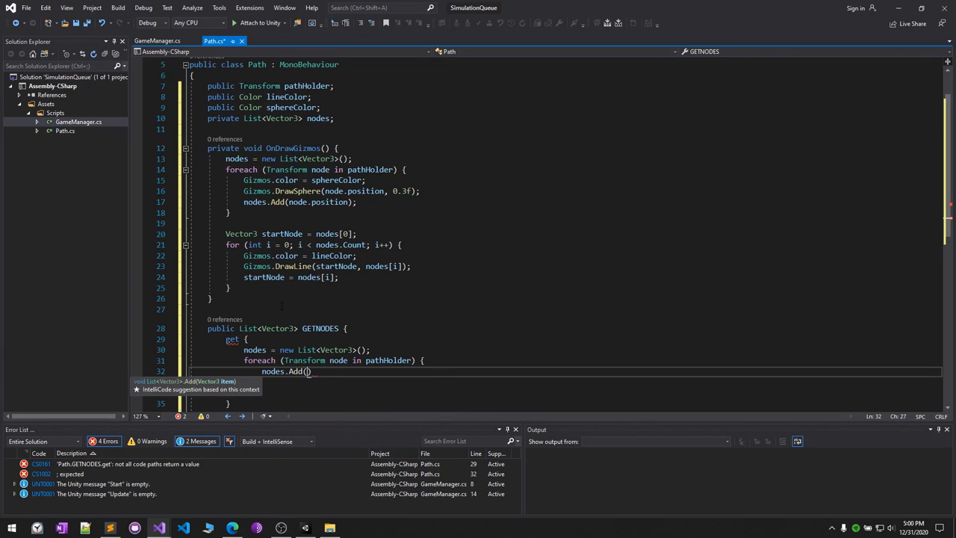
pyautogui.write('node.position);')
pyautogui.press('Down')
pyautogui.press('Down')
pyautogui.write('return nodes;')
pyautogui.click(286, 347)
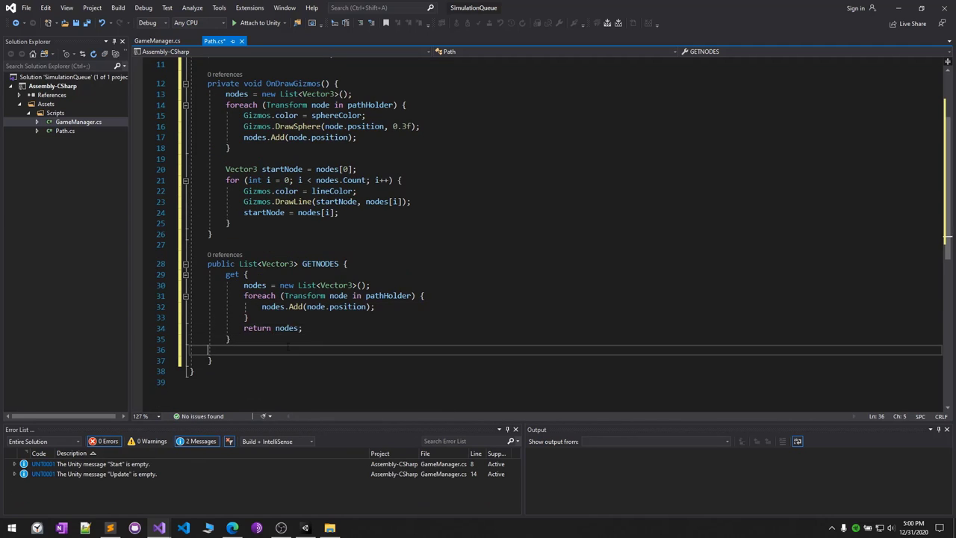
# In GameManager.cs, remove the Update comment and add a [SerializeField] private Path path = null field
pyautogui.scroll(4, 287, 346)
pyautogui.click(157, 40)
pyautogui.moveTo(321, 200); pyautogui.dragTo(195, 200)
pyautogui.press('BackSpace')
pyautogui.click(261, 124)
pyautogui.write('SerializeField] priav')
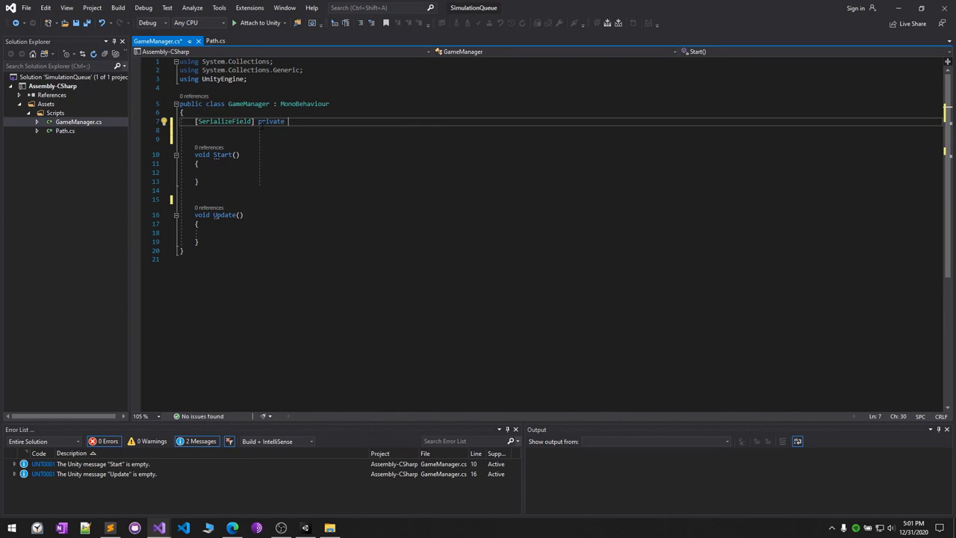
pyautogui.write('Path path = null;')
# Save GameManager, then create a Path object carrying the Path script and pick its gizmo colour
pyautogui.hotkey('ctrl', 's')
pyautogui.hotkey('alt', 'Tab')
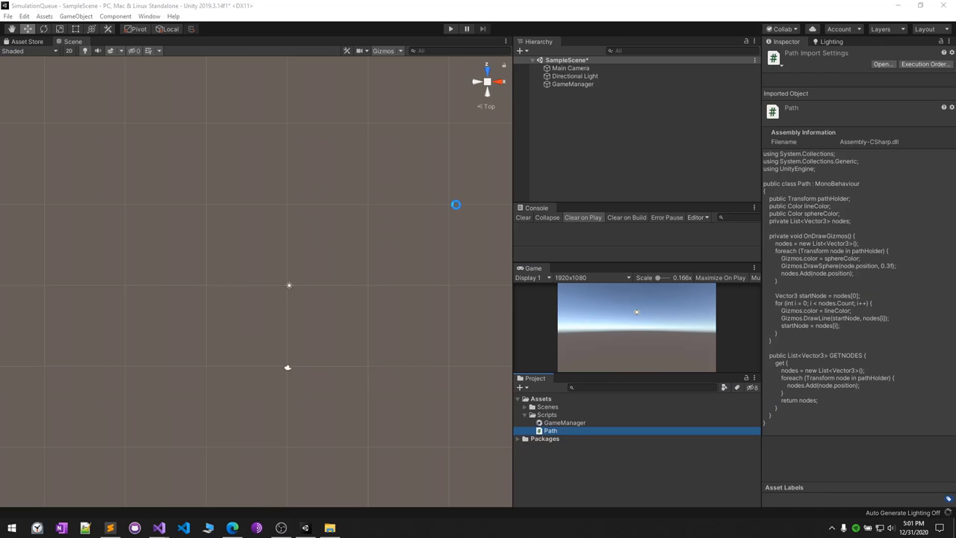
pyautogui.rightClick(586, 114)
pyautogui.click(619, 206)
pyautogui.write('Path')
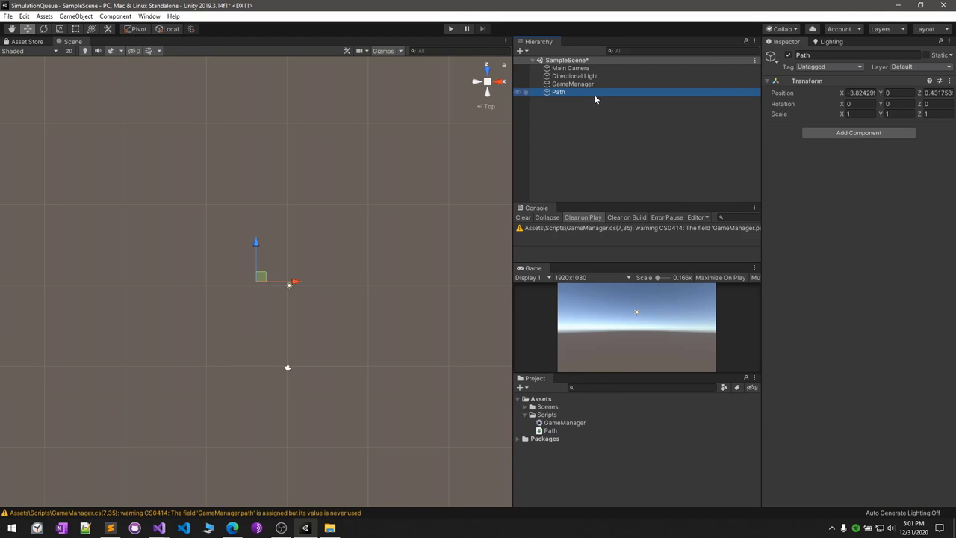
pyautogui.moveTo(595, 99); pyautogui.dragTo(565, 95)
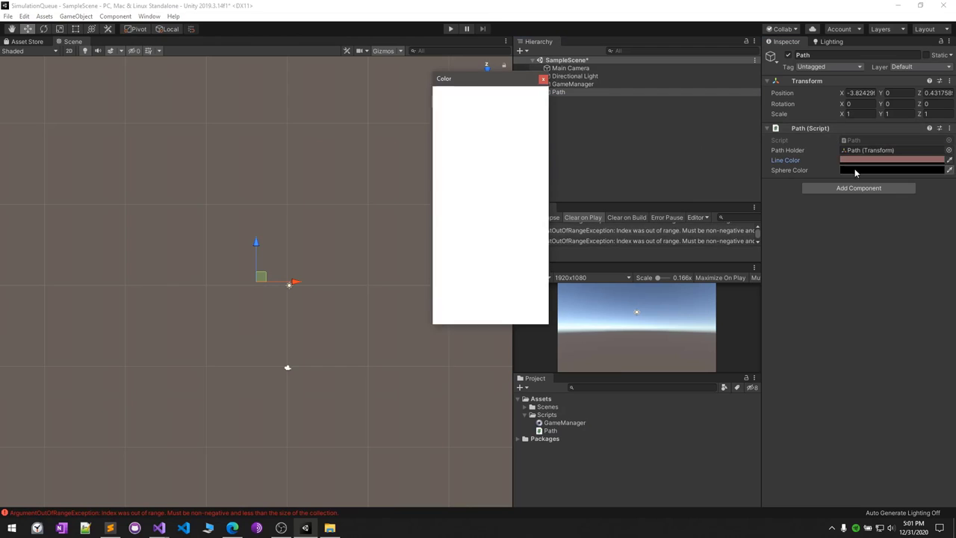
pyautogui.click(560, 92)
# Add a child Node under Path and duplicate it up to Node (4)
pyautogui.rightClick(561, 93)
pyautogui.click(618, 188)
pyautogui.write('NOd')
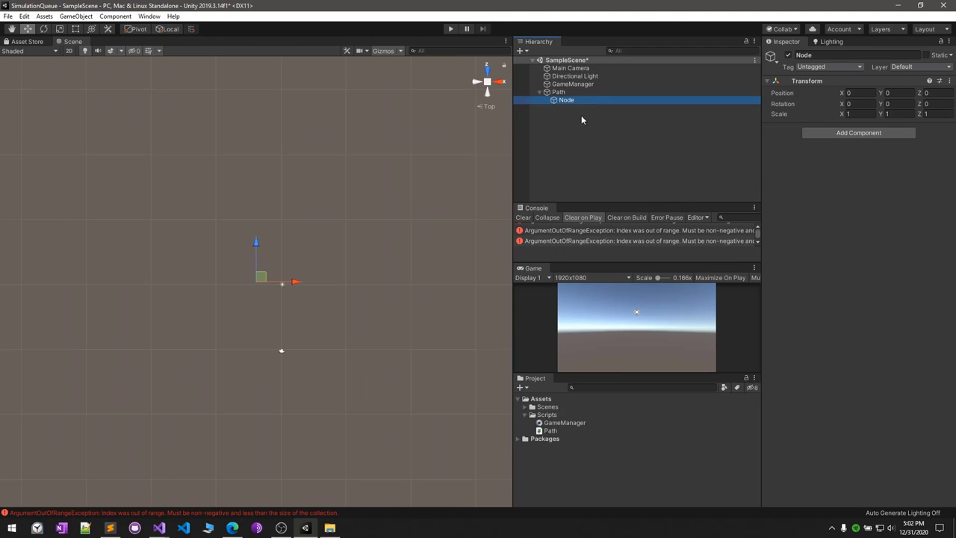
pyautogui.press('Up')
pyautogui.press('Down')
pyautogui.hotkey('ctrl', 'd')
pyautogui.hotkey('ctrl', 'd')
pyautogui.keyDown('shift'); pyautogui.click(583, 118); pyautogui.keyUp('shift')
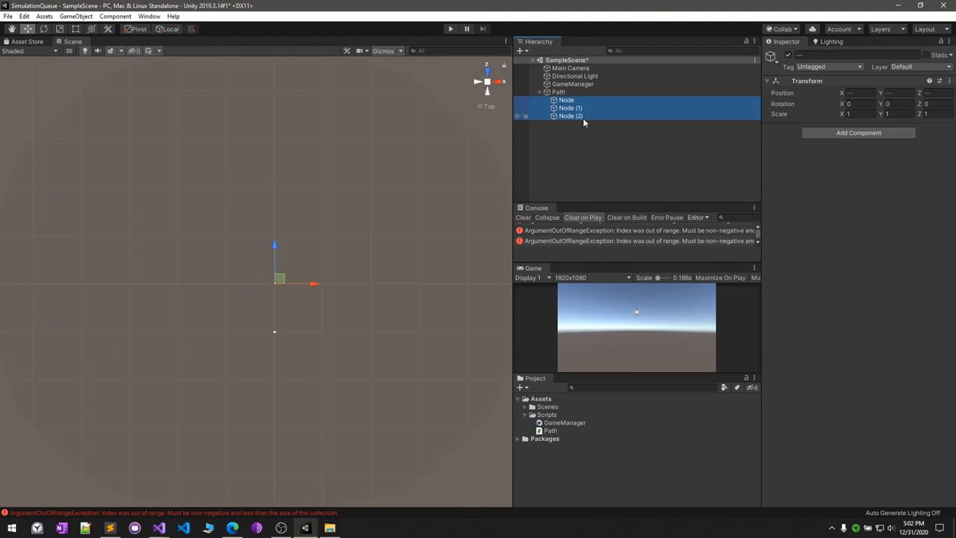
pyautogui.hotkey('ctrl', 'z')
pyautogui.hotkey('ctrl', 'z')
pyautogui.hotkey('ctrl', 'z')
pyautogui.hotkey('ctrl', 'd')
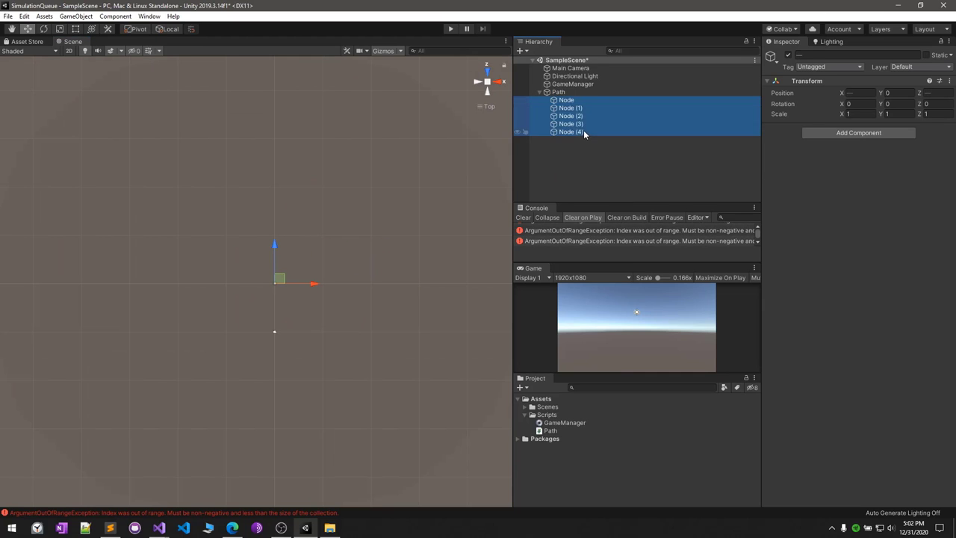
pyautogui.click(559, 92)
pyautogui.click(639, 230)
# Name a new script WaitingQueue in the Scripts folder
pyautogui.press('q')
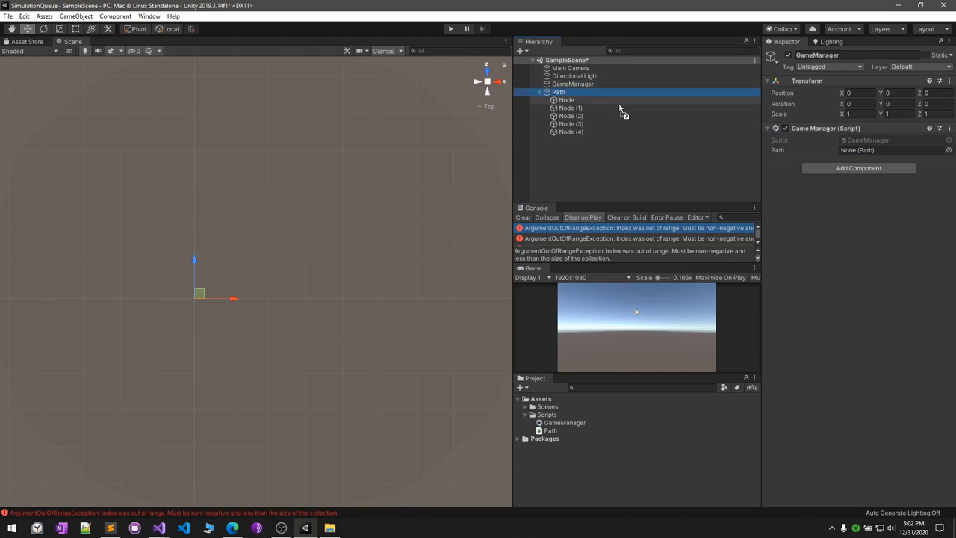
pyautogui.click(159, 527)
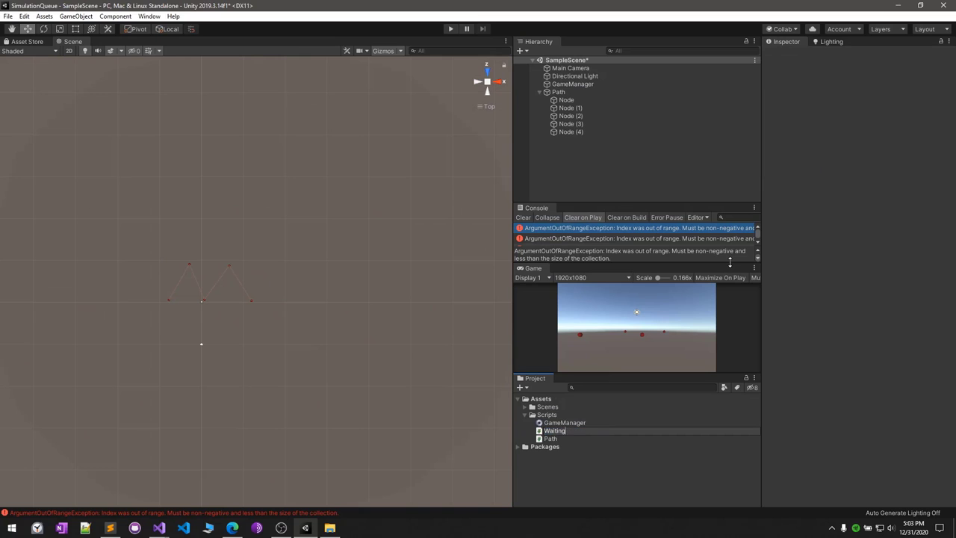
pyautogui.write('Queue')
pyautogui.press('Return')
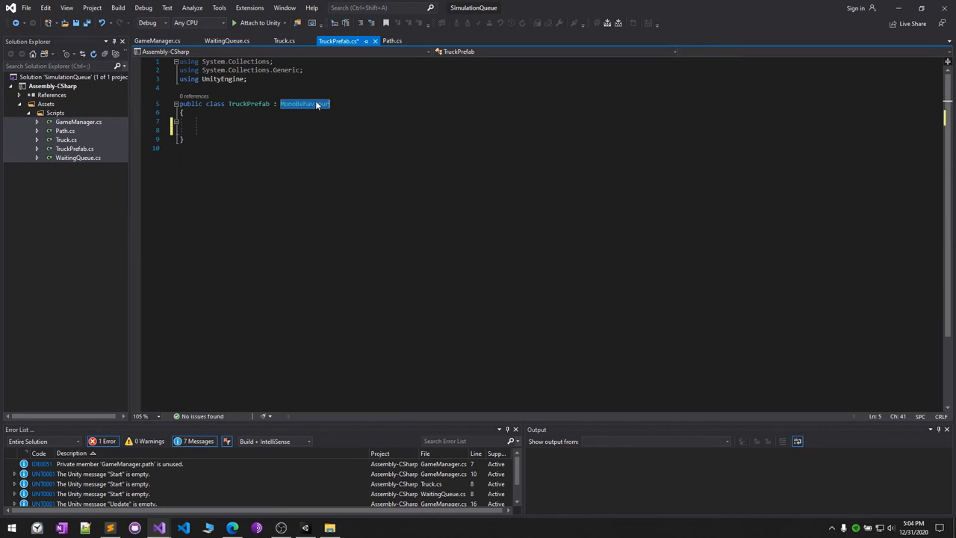
# Add a waitingQueue field to GameManager and a List<Vector3> positionList field to WaitingQueue
pyautogui.click(159, 41)
pyautogui.write('WaitingQueue waitingQueue;')
pyautogui.click(255, 171)
pyautogui.write('List<v>')
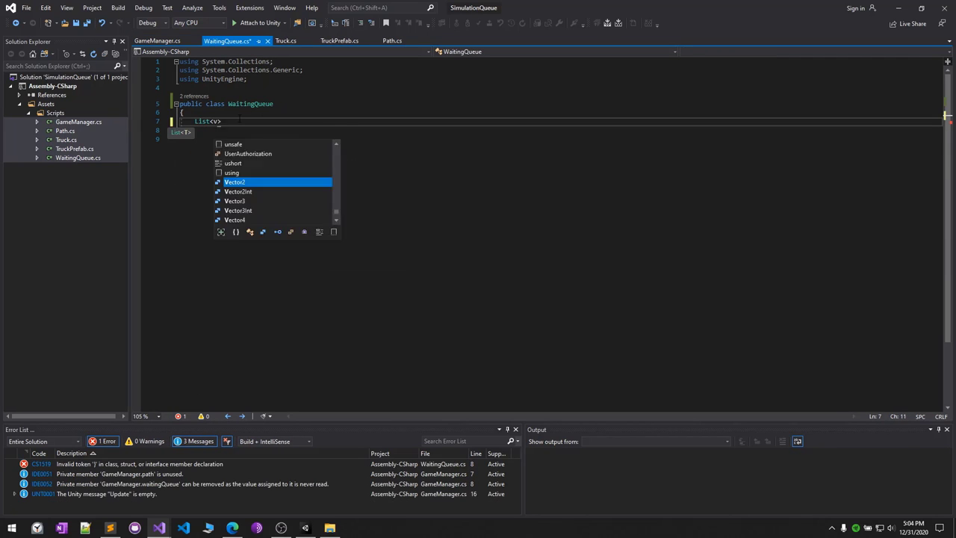
pyautogui.write('ector3> positionList;')
pyautogui.press('Return')
pyautogui.press('Return')
# Write a WaitingQueue constructor taking a Vector3 list and assigning it to this.positionList
pyautogui.write('public wai')
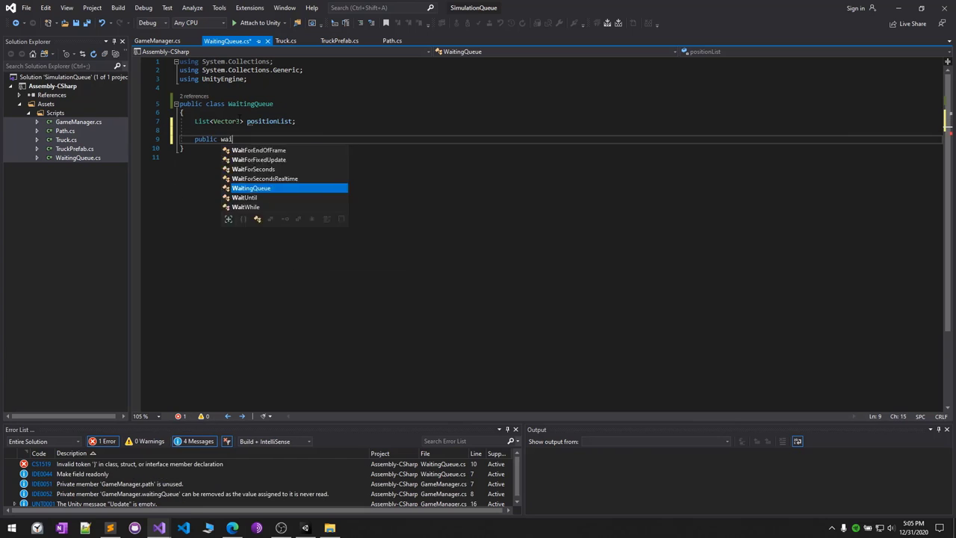
pyautogui.write('() {')
pyautogui.press('Return')
pyautogui.click(267, 139)
pyautogui.write('List<position>) {')
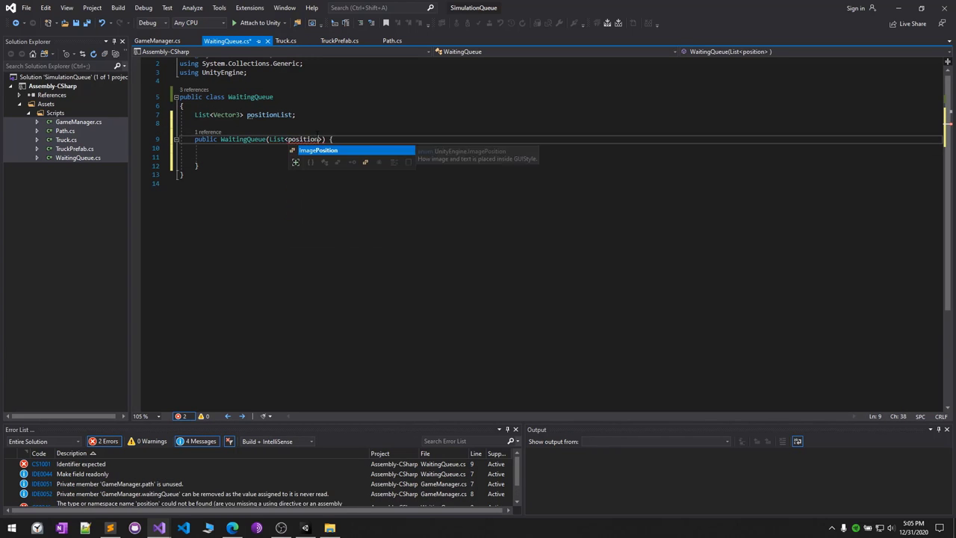
pyautogui.hotkey('ctrl', 'BackSpace')
pyautogui.write('vector3> positionList')
pyautogui.click(276, 150)
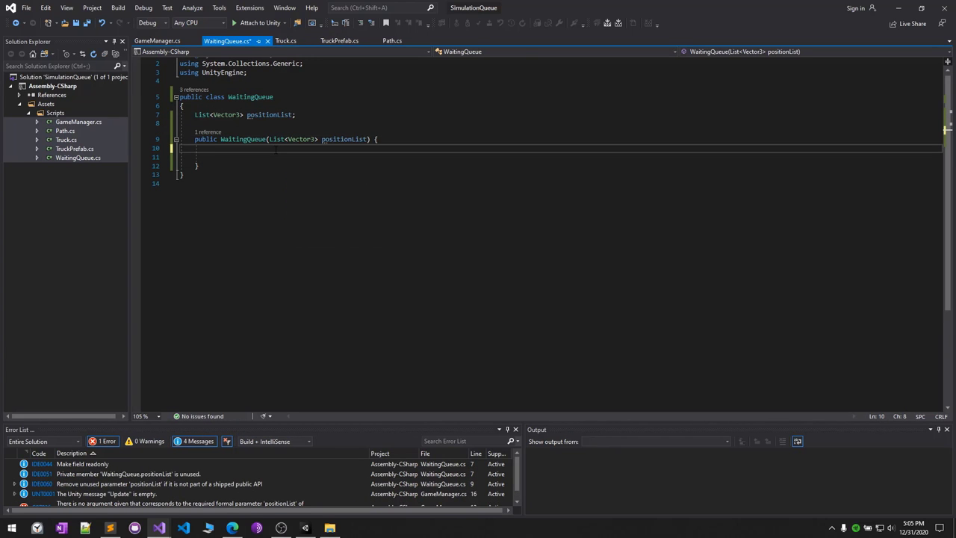
pyautogui.write('positionList = positionList;')
pyautogui.press('Home')
pyautogui.write('th')
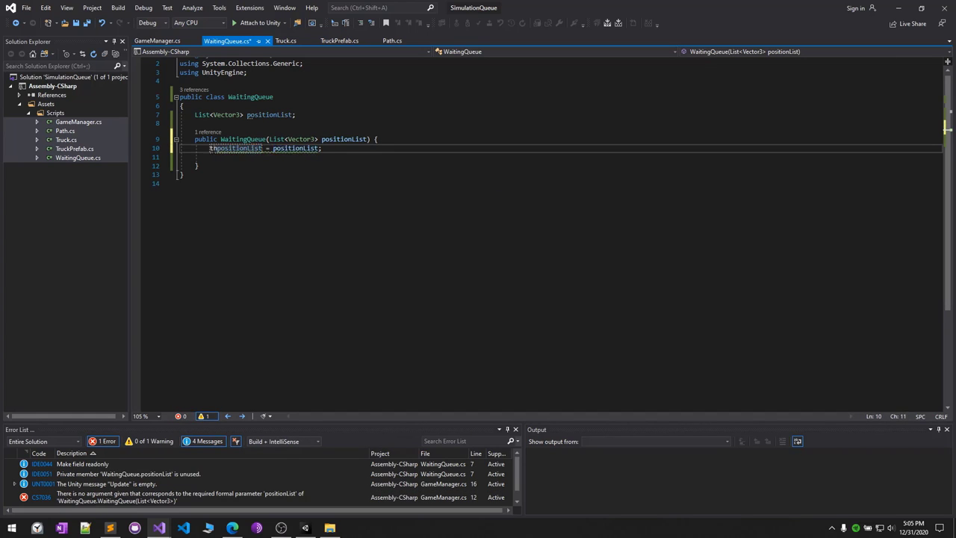
pyautogui.write('is.')
# Add an entrancePosition field set to the list's last point, then save WaitingQueue
pyautogui.click(318, 114)
pyautogui.press('Return')
pyautogui.write('Vector3 entrancePosition;')
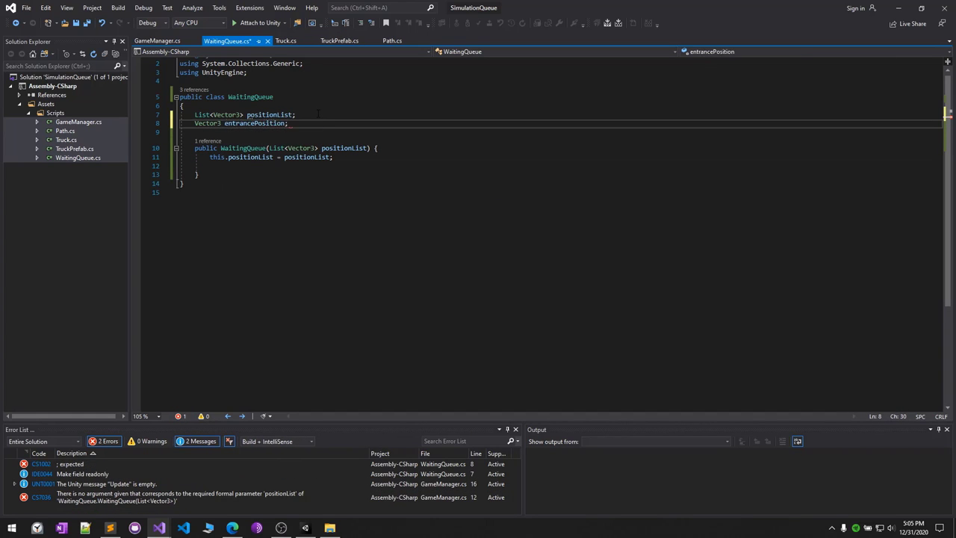
pyautogui.press('Down')
pyautogui.press('Down')
pyautogui.press('Down')
pyautogui.write('this.entrancePosition = positionList[position')
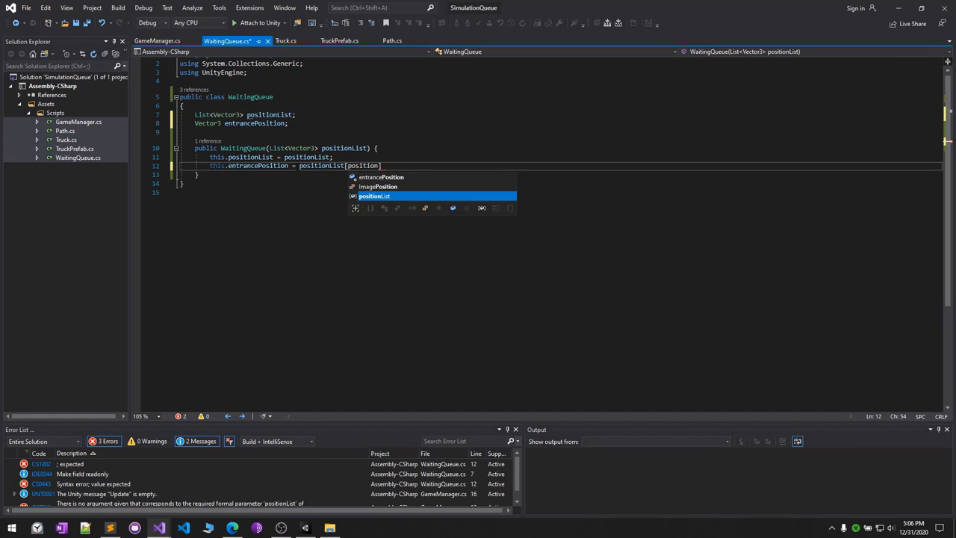
pyautogui.write('List.Count - 1];')
pyautogui.hotkey('ctrl', 's')
# In GameManager.Start, construct the WaitingQueue from path.GETNODES and save
pyautogui.hotkey('ctrl', 'Tab')
pyautogui.write('path.')
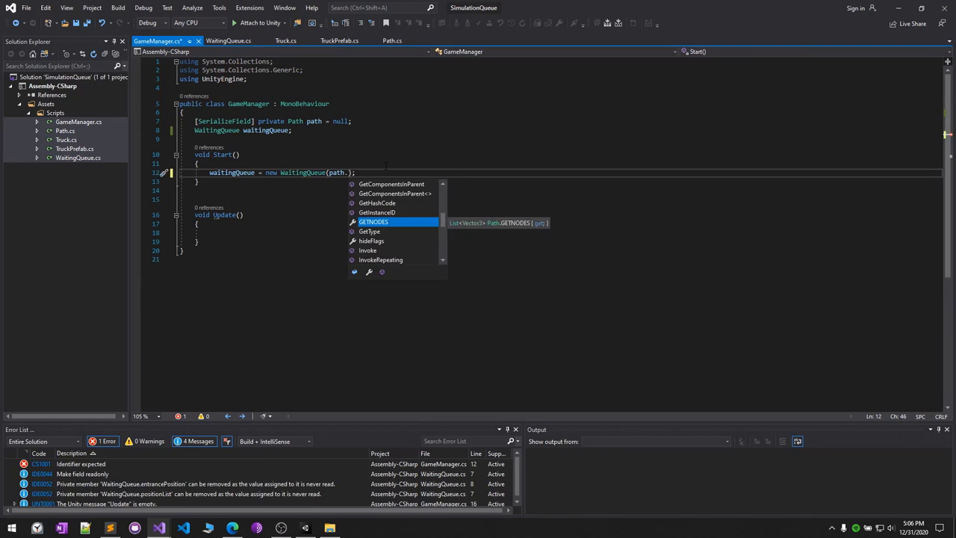
pyautogui.press('Tab')
pyautogui.hotkey('ctrl', 's')
# Log every position in the WaitingQueue constructor with a foreach Debug.Log, and save
pyautogui.hotkey('ctrl', 'Tab')
pyautogui.press('Return')
pyautogui.press('Return')
pyautogui.write('fore')
pyautogui.press('Tab')
pyautogui.press('Tab')
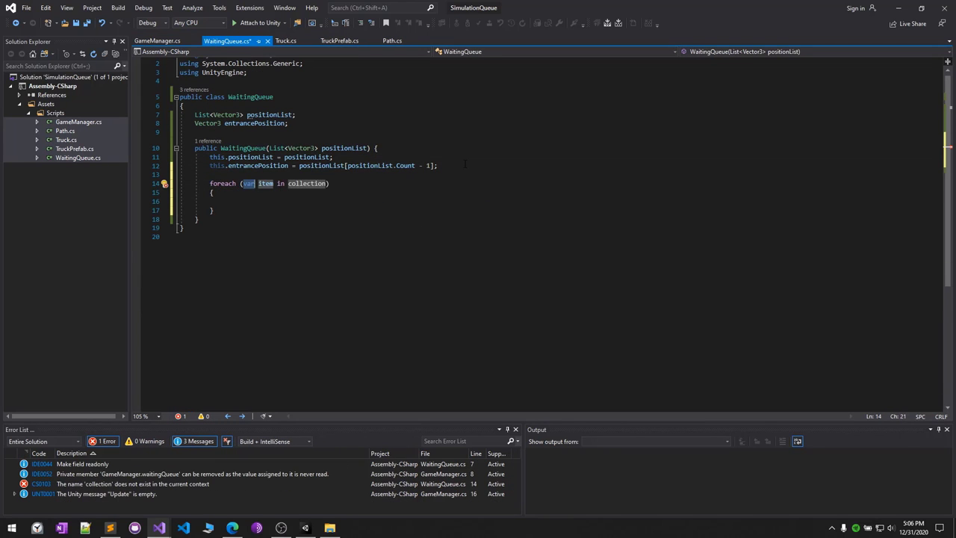
pyautogui.write('positionList')
pyautogui.press('Return')
pyautogui.write('Debug.Log(item);')
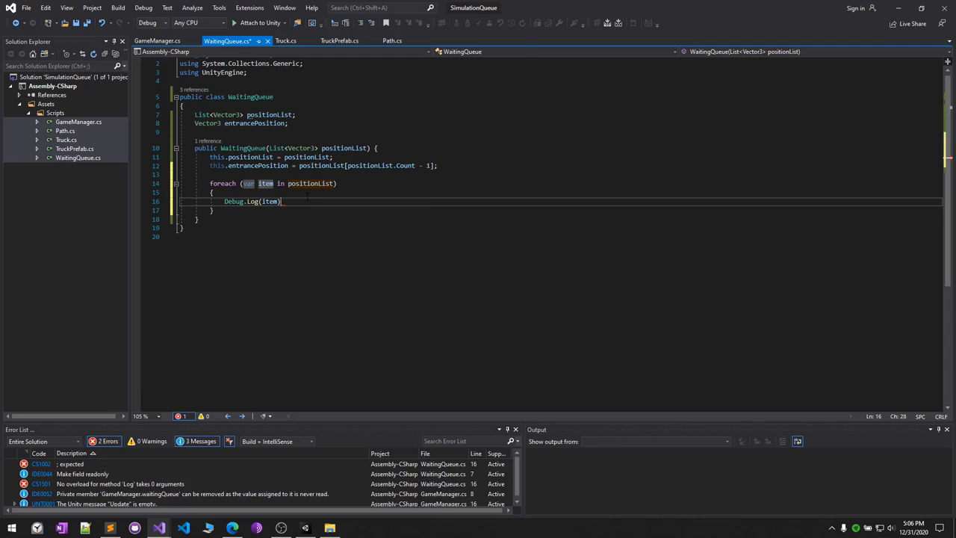
pyautogui.hotkey('ctrl', 's')
pyautogui.hotkey('alt', 'Tab')
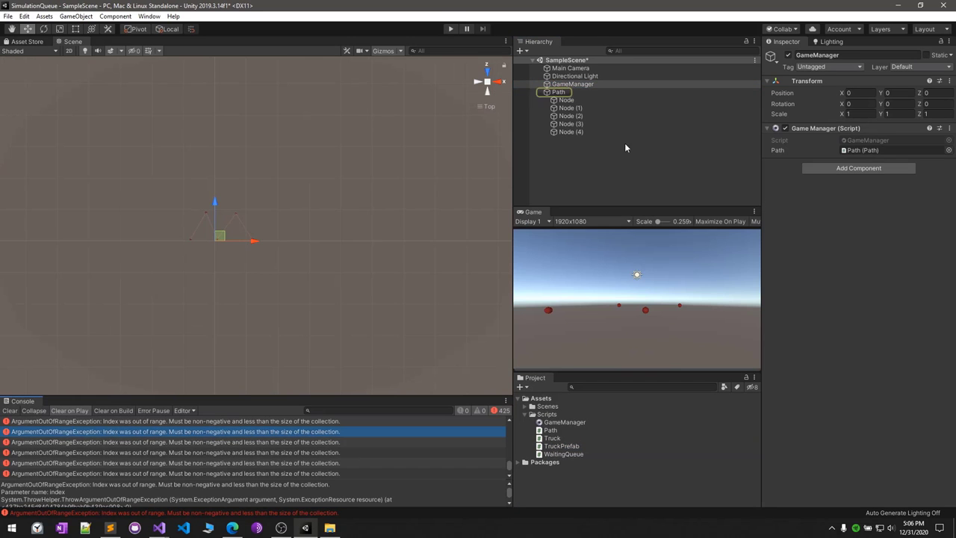
# Play and stop the scene, then jump from the console message into WaitingQueue's script
pyautogui.click(452, 28)
pyautogui.click(452, 29)
pyautogui.click(57, 428)
pyautogui.doubleClick(67, 451)
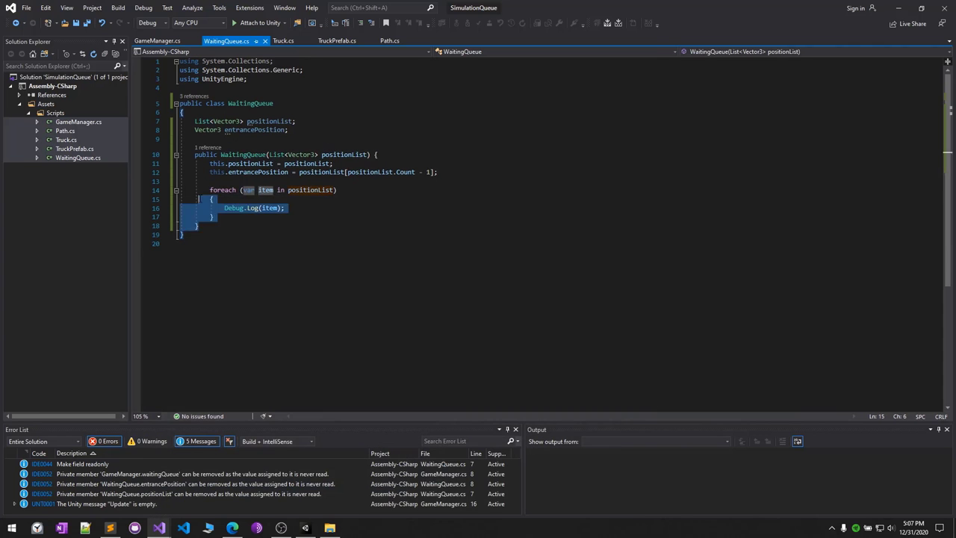
# Remove the debug foreach loop and add a private List<Truck> truckList initialised in the constructor
pyautogui.press('BackSpace')
pyautogui.press('Return')
pyautogui.click(334, 112)
pyautogui.press('Return')
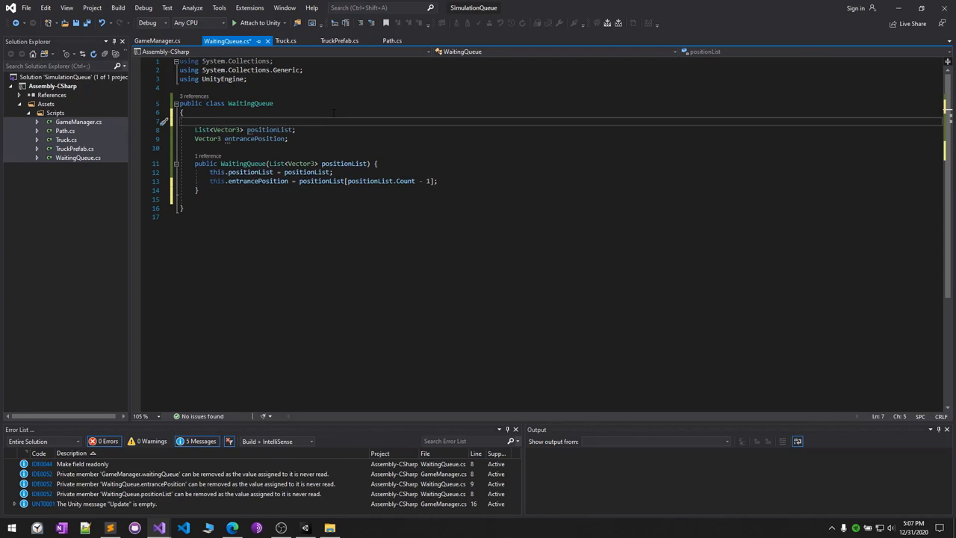
pyautogui.write('private List<Truck> truckList;')
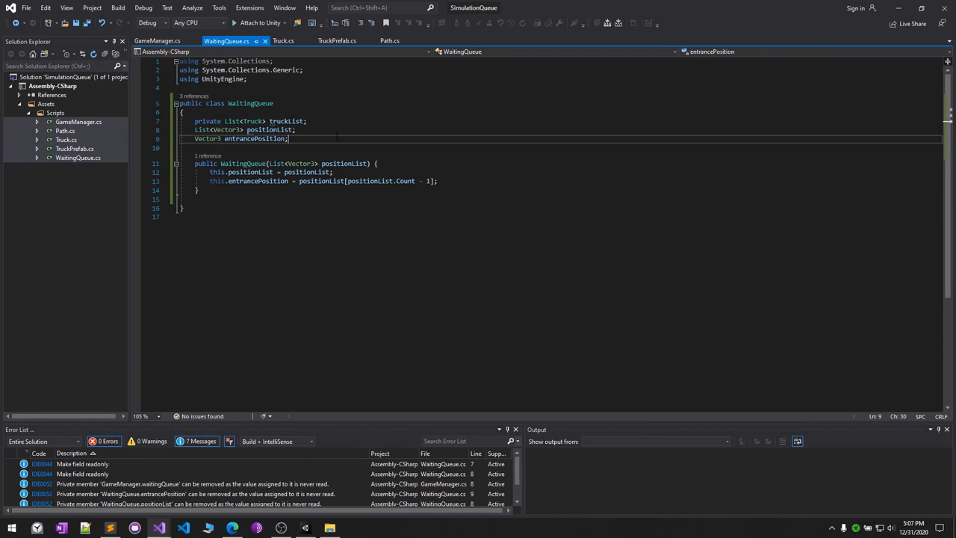
pyautogui.click(459, 182)
pyautogui.press('Return')
pyautogui.write('();')
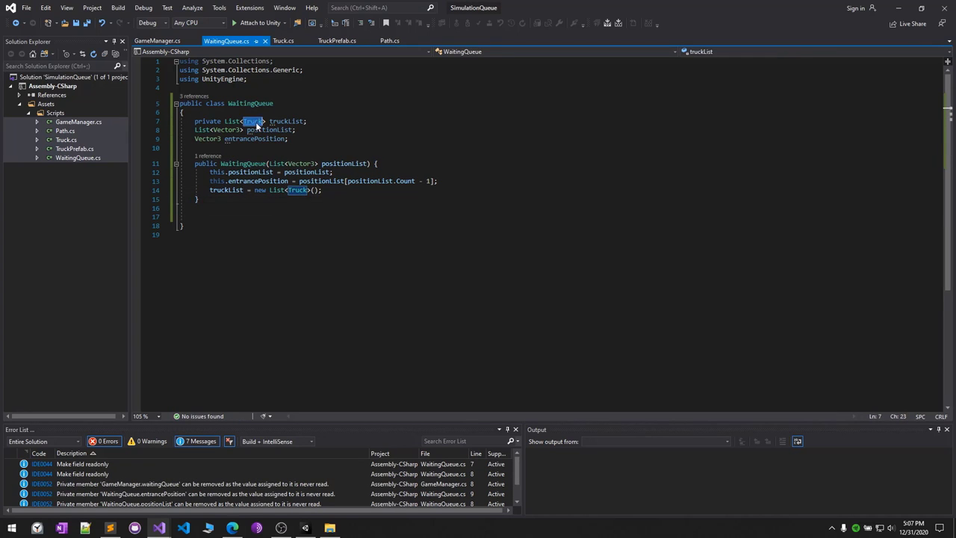
pyautogui.click(284, 41)
# Give Truck a private truckPrefab field set from a TruckPrefab constructor parameter
pyautogui.write('private')
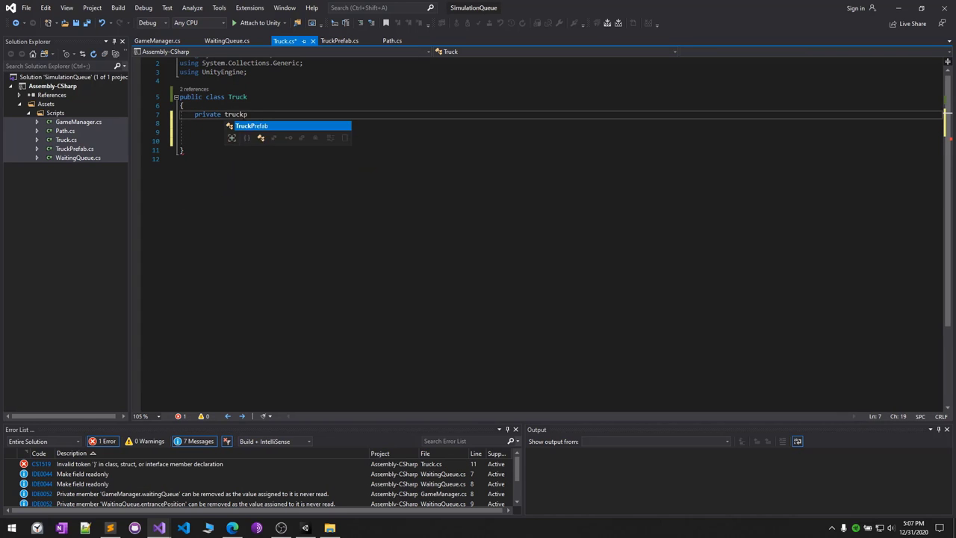
pyautogui.write(' TruckPrefab truckPrefab;')
pyautogui.press('Return')
pyautogui.press('Return')
pyautogui.write('public Truck() {')
pyautogui.press('Return')
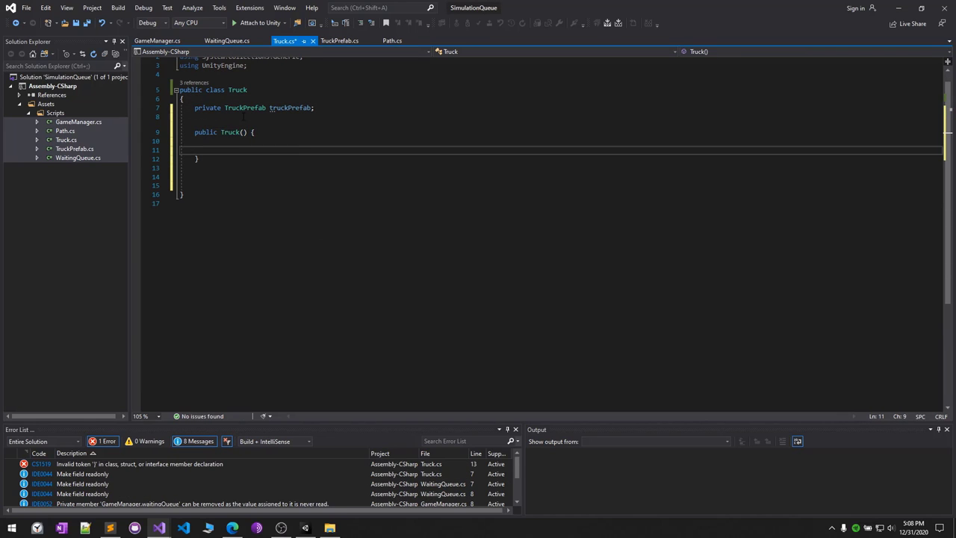
pyautogui.click(240, 132)
pyautogui.write('TruckPrefab truckPrefab')
pyautogui.press('Down')
pyautogui.write('this')
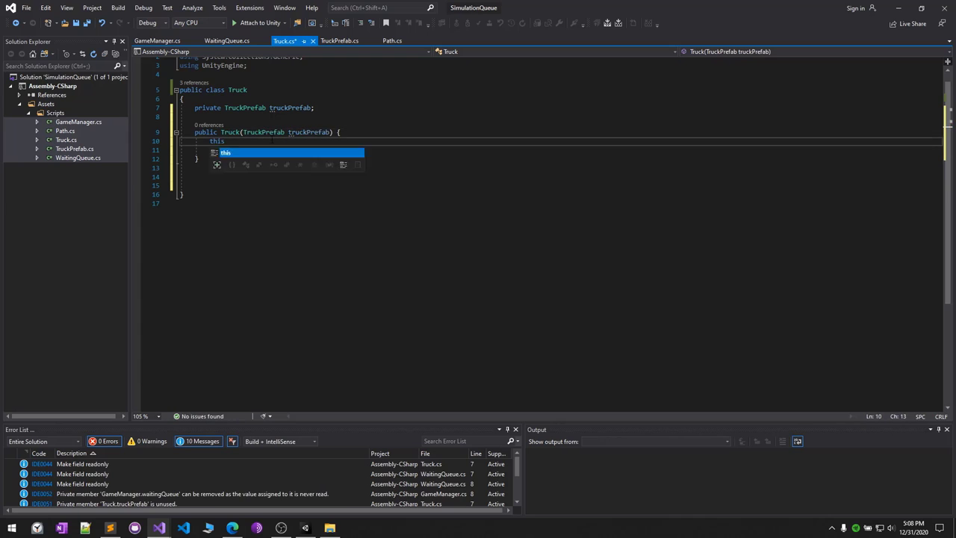
pyautogui.write('.truckPrefab = truckPrefab;')
# Add MoveTo(Vector3 position, Action onArrivedAtPosition = null) forwarding both to truckPrefab.MoveTo
pyautogui.click(194, 168)
pyautogui.write('public void Mo')
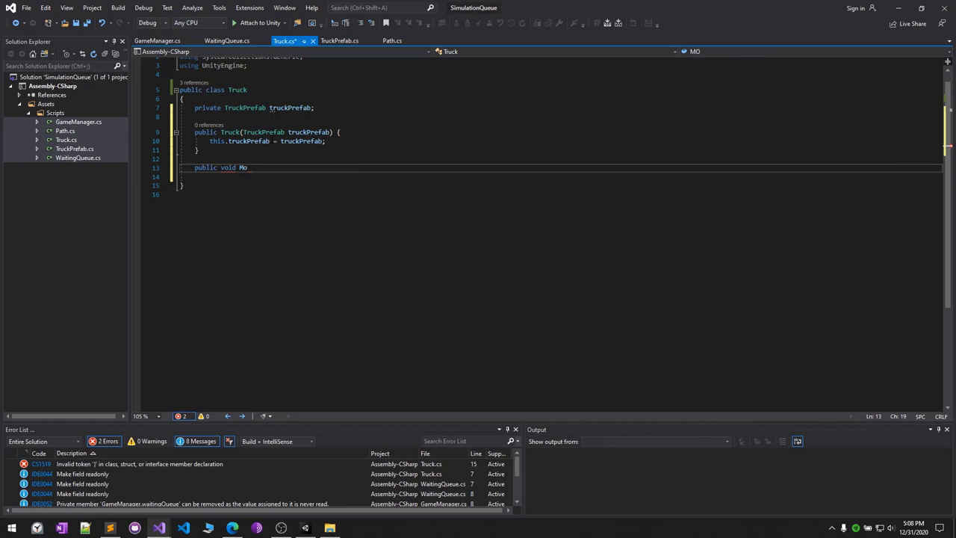
pyautogui.write('veTo() {')
pyautogui.press('Return')
pyautogui.click(265, 167)
pyautogui.write('ion, Action) {')
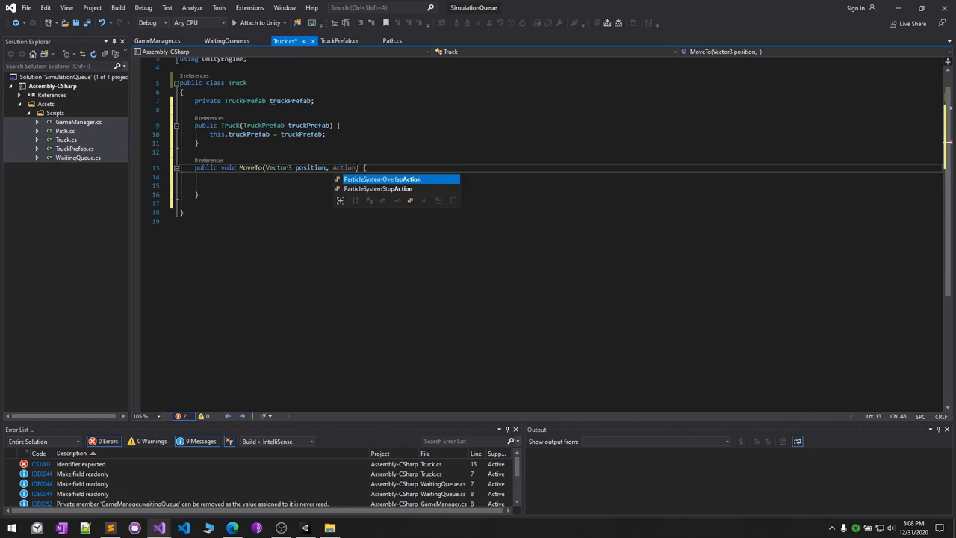
pyautogui.click(186, 67)
pyautogui.write('using System;')
pyautogui.click(357, 187)
pyautogui.write('onArrivedAtPosition')
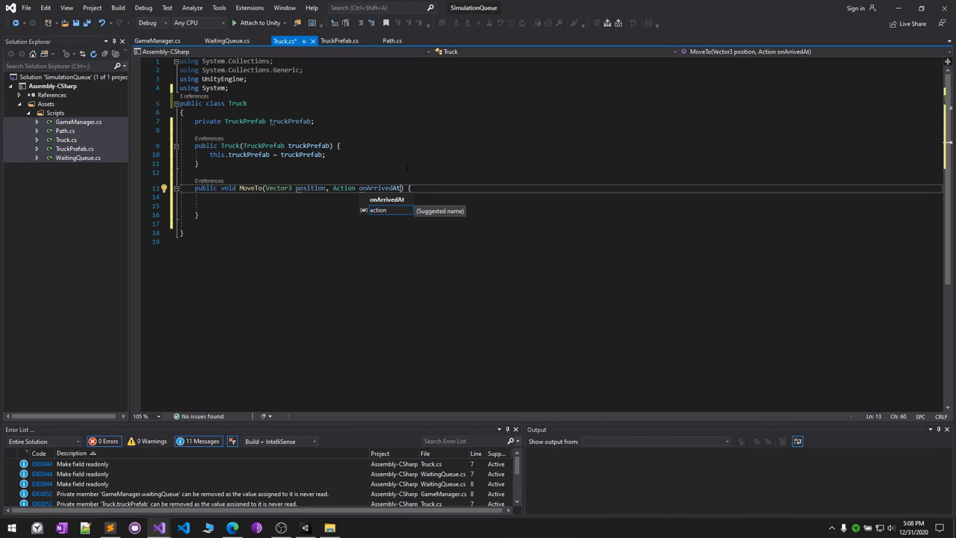
pyautogui.write(' = null')
pyautogui.click(371, 200)
pyautogui.write('.MO')
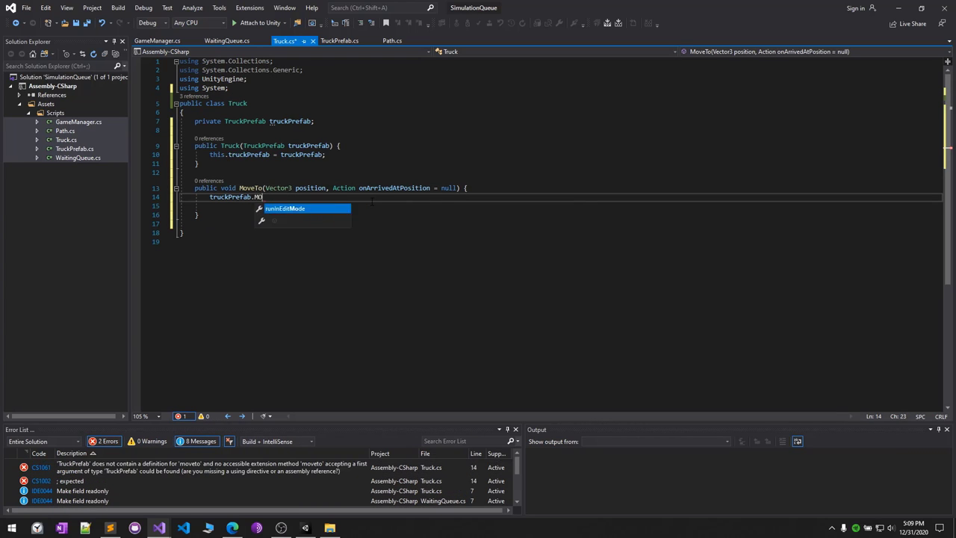
pyautogui.write('position, onArrivedAtPosition);')
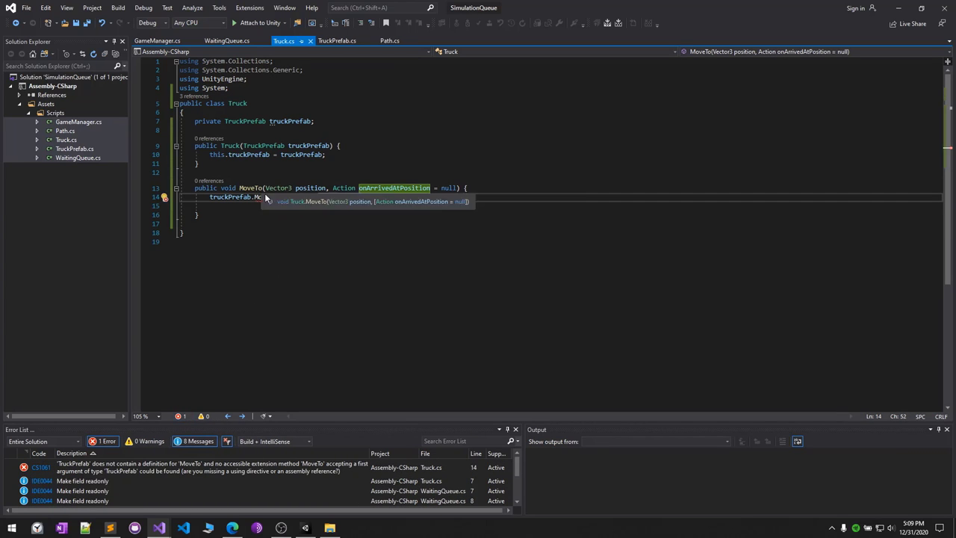
pyautogui.click(266, 199)
pyautogui.click(336, 40)
pyautogui.click(287, 122)
# Add speed 15.0f and currentMoveCoroutine fields plus a MoveTo(Vector3 position, Action onArrivedAtPosition = null) signature
pyautogui.write('private')
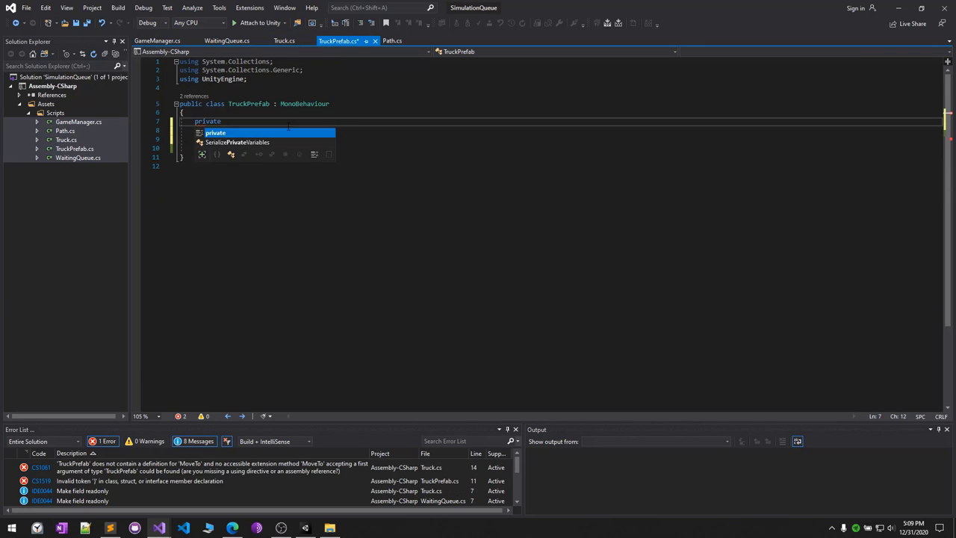
pyautogui.write('15.f;')
pyautogui.press('Return')
pyautogui.write('IEnumerator current')
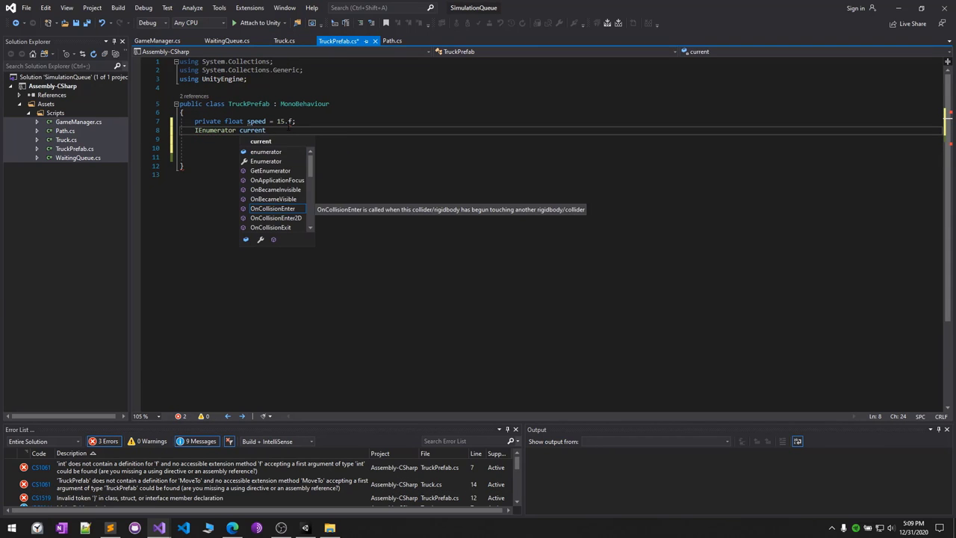
pyautogui.write('MoveCoroutine;')
pyautogui.press('Return')
pyautogui.press('Return')
pyautogui.write('public void MoveT')
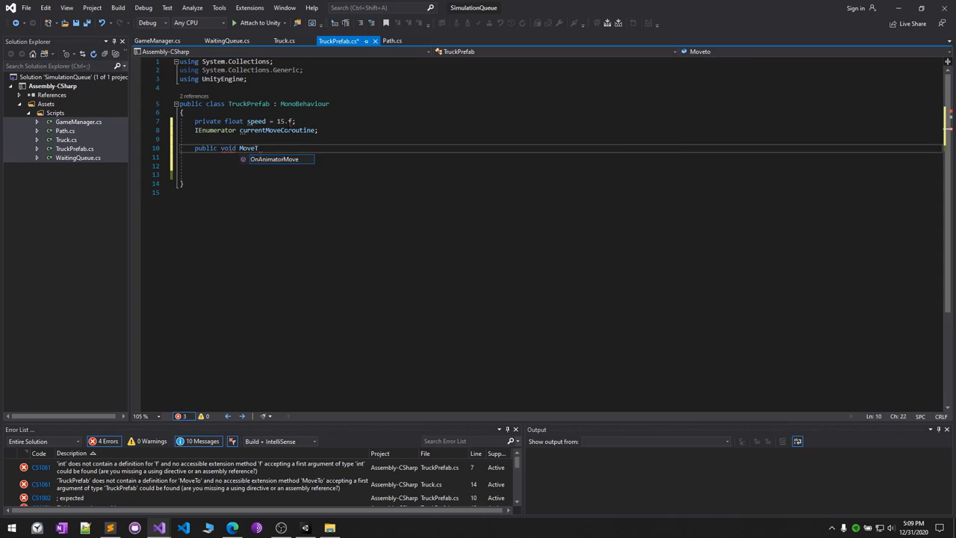
pyautogui.write('o(Vector) {')
pyautogui.press('Return')
pyautogui.click(287, 121)
pyautogui.write('0')
pyautogui.click(264, 147)
pyautogui.write('Vector')
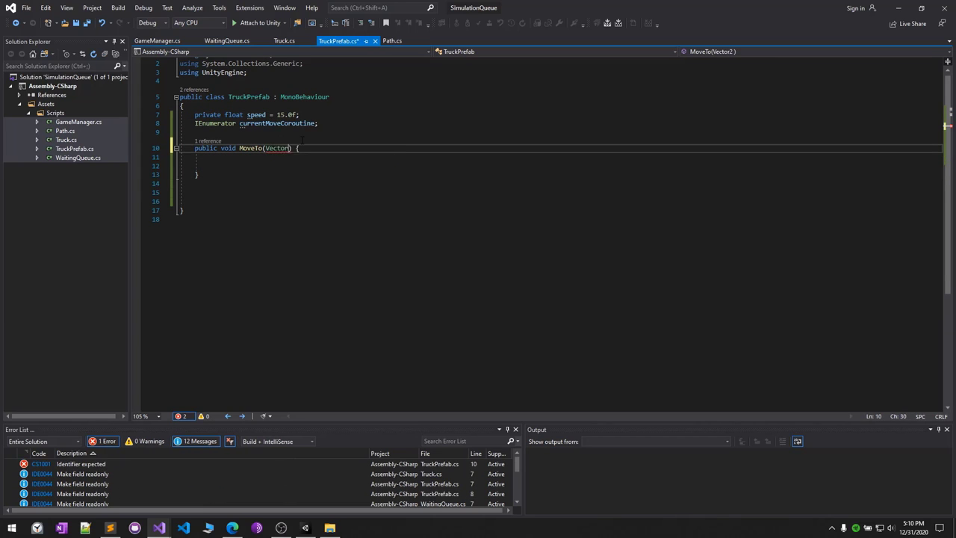
pyautogui.write(', a')
pyautogui.click(266, 80)
pyautogui.write('using System;')
pyautogui.click(337, 148)
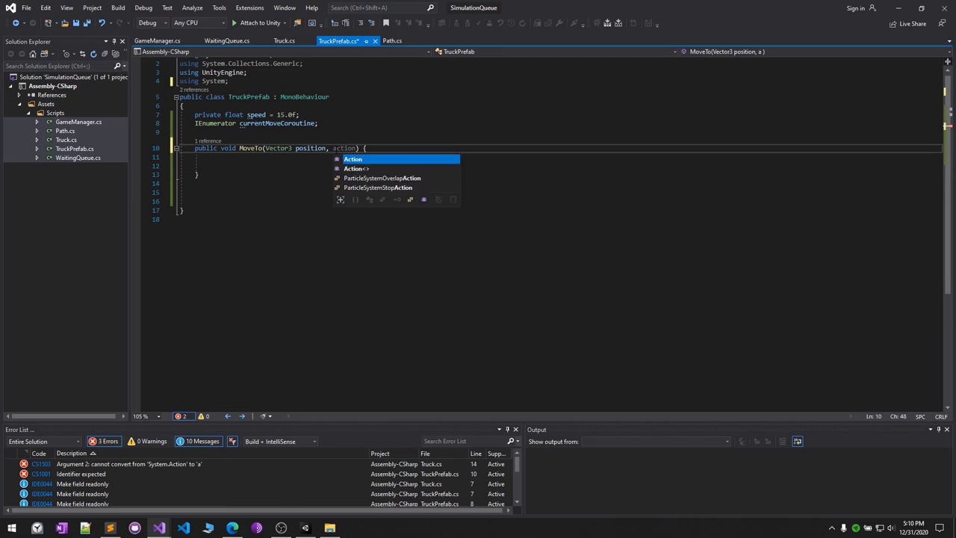
pyautogui.press('Tab')
pyautogui.write('onA')
pyautogui.write('= null')
# Make MoveTo stop all coroutines and start Move(position, onArrivedAtPosition)
pyautogui.click(335, 159)
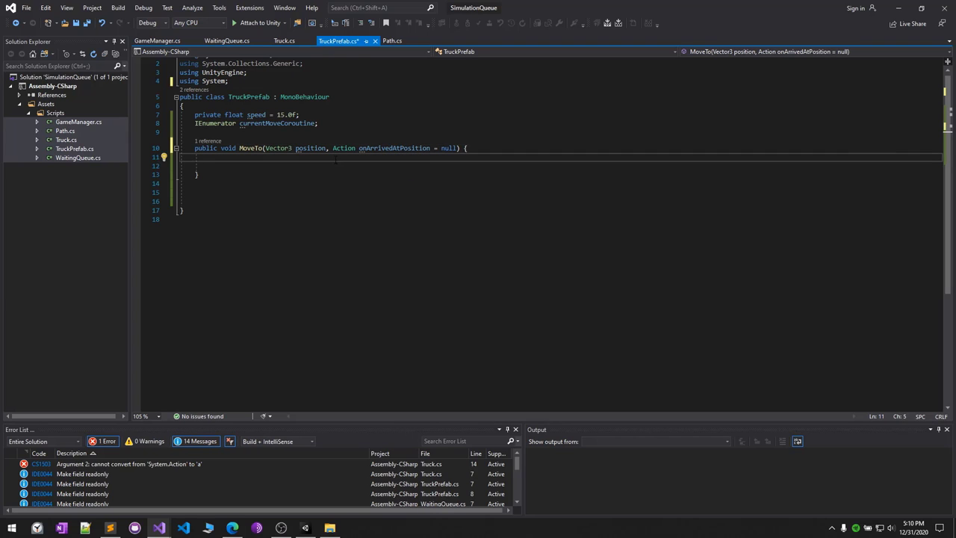
pyautogui.write('StopAllCoroutines()')
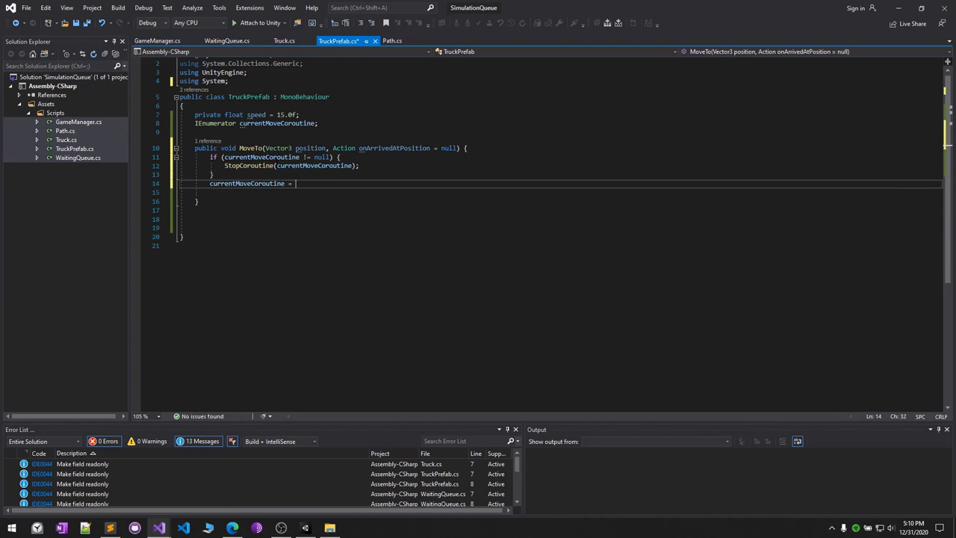
pyautogui.write('MoveTo(position, onArrivedAtPosition);')
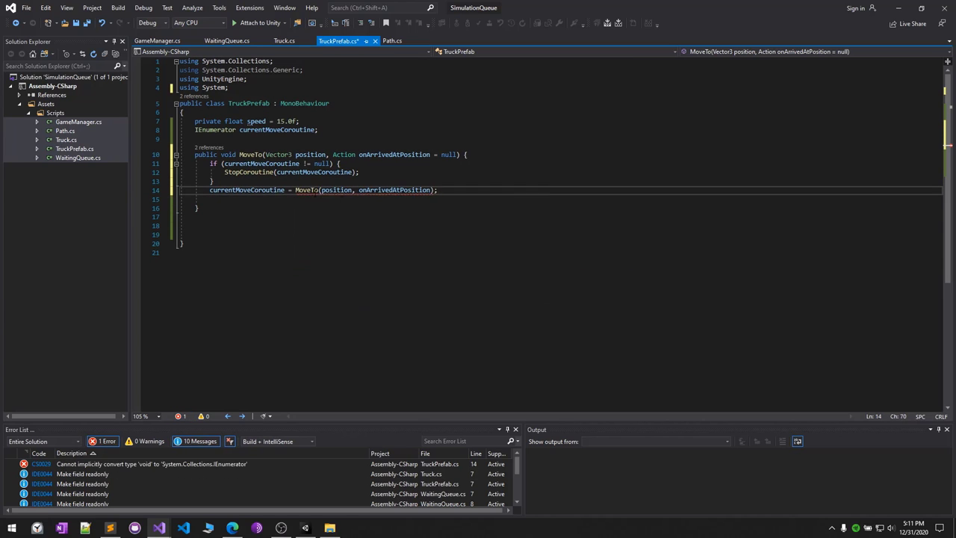
pyautogui.doubleClick(306, 190)
pyautogui.write('Move')
pyautogui.click(272, 207)
pyautogui.press('Return')
pyautogui.press('Return')
# Declare a private IEnumerator Move(Vector3 position, Action onArrivedAtPosition) coroutine
pyautogui.write('private IEnumerator ')
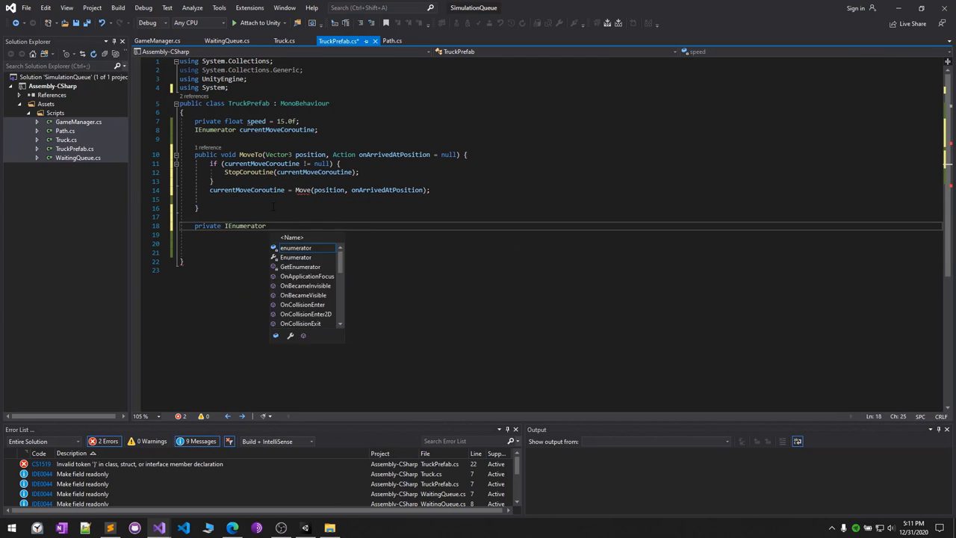
pyautogui.write('Move(Vector3 position, Action ) {')
pyautogui.press('Return')
pyautogui.press('Up')
pyautogui.press('End')
pyautogui.press('Left')
pyautogui.press('Left')
pyautogui.press('Left')
pyautogui.write('Vector3 position, Action ')
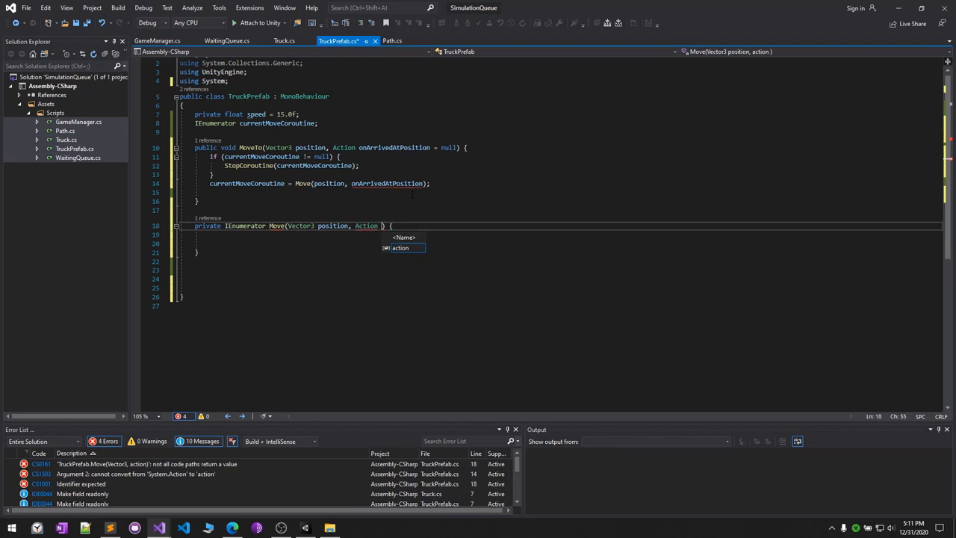
pyautogui.write('onaPosition = nu')
pyautogui.press('Tab')
pyautogui.press('Down')
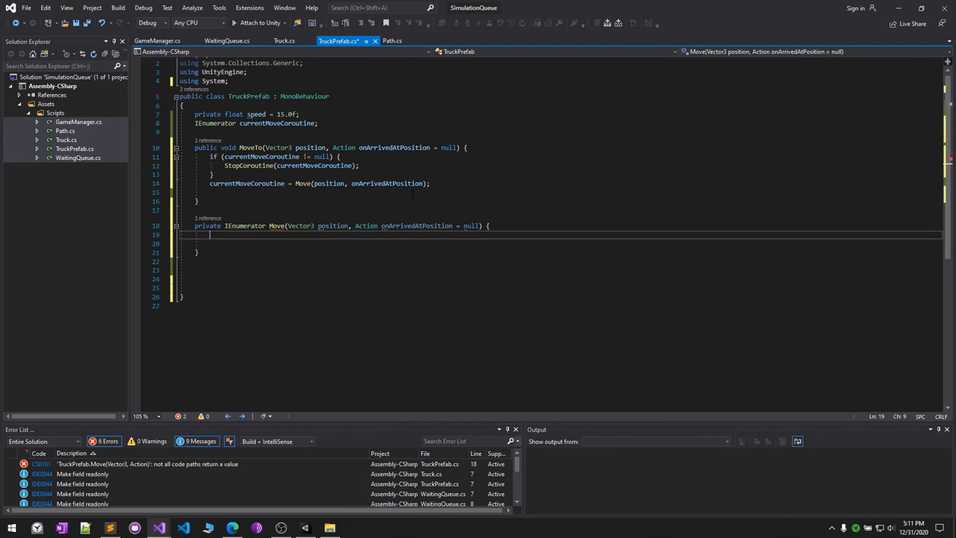
# Loop while position differs, stepping via Vector3.MoveTowards at speed and yielding null each frame
pyautogui.write('while () {')
pyautogui.press('Return')
pyautogui.press('Up')
pyautogui.press('End')
pyautogui.press('Left')
pyautogui.press('Left')
pyautogui.press('Left')
pyautogui.write('this.transform.po')
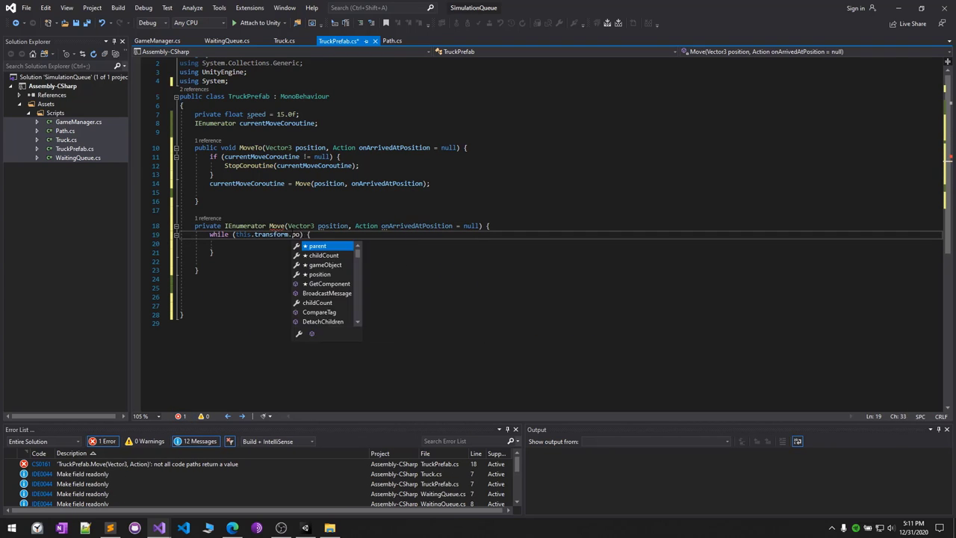
pyautogui.write('sition != position')
pyautogui.press('Down')
pyautogui.write('this.transform.position = Vec')
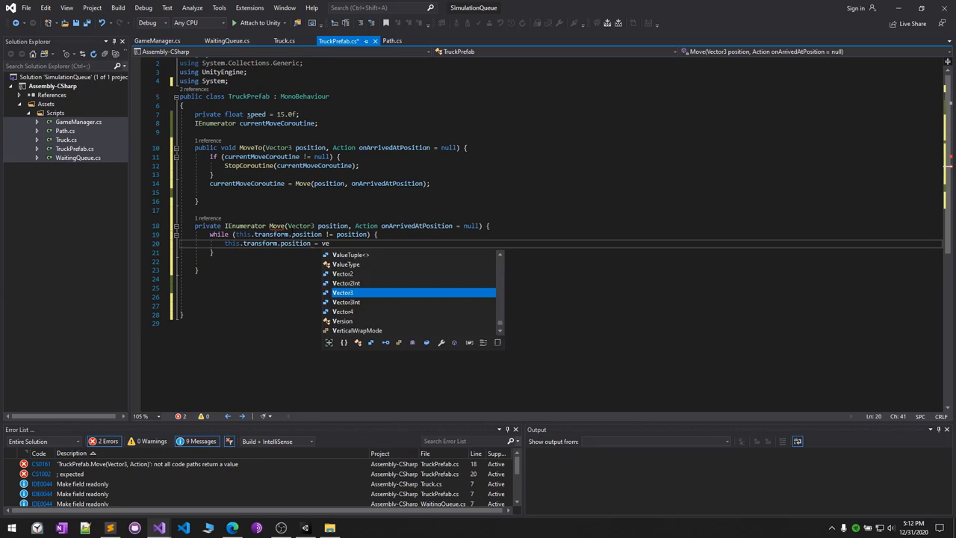
pyautogui.write('tor3.MoveTowards(this.transform.position, position,')
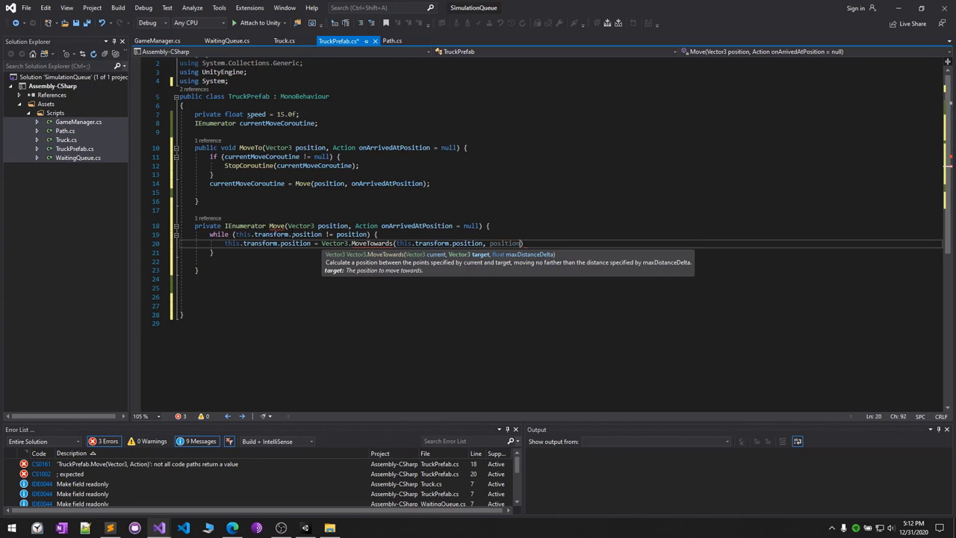
pyautogui.write(' speed * Time.deltaTime);')
pyautogui.press('Return')
pyautogui.write('yield return ')
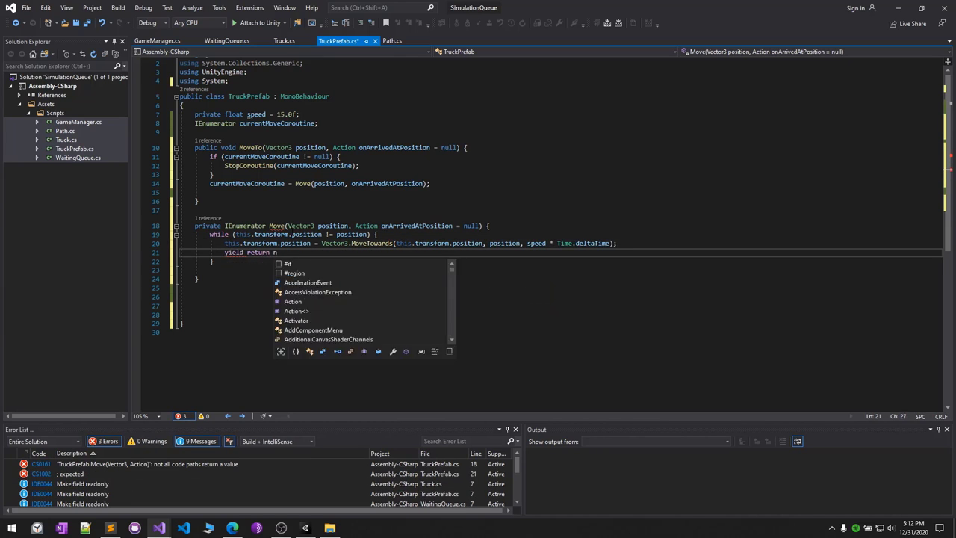
pyautogui.write('null;')
# Invoke onArrivedAtPosition after the loop and save TruckPrefab.cs
pyautogui.click(265, 270)
pyautogui.write('onArrivedAtPosition?.Invoke();')
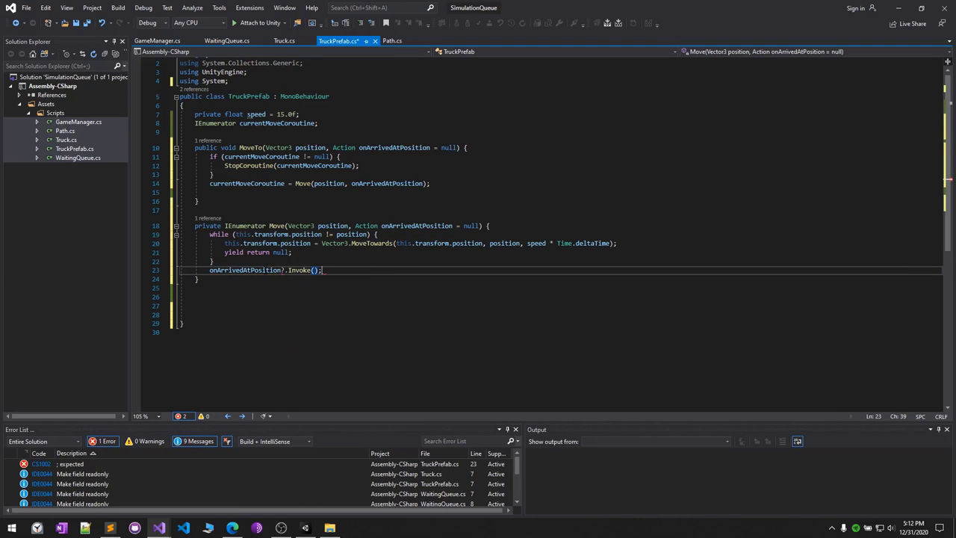
pyautogui.hotkey('ctrl', 's')
pyautogui.click(284, 40)
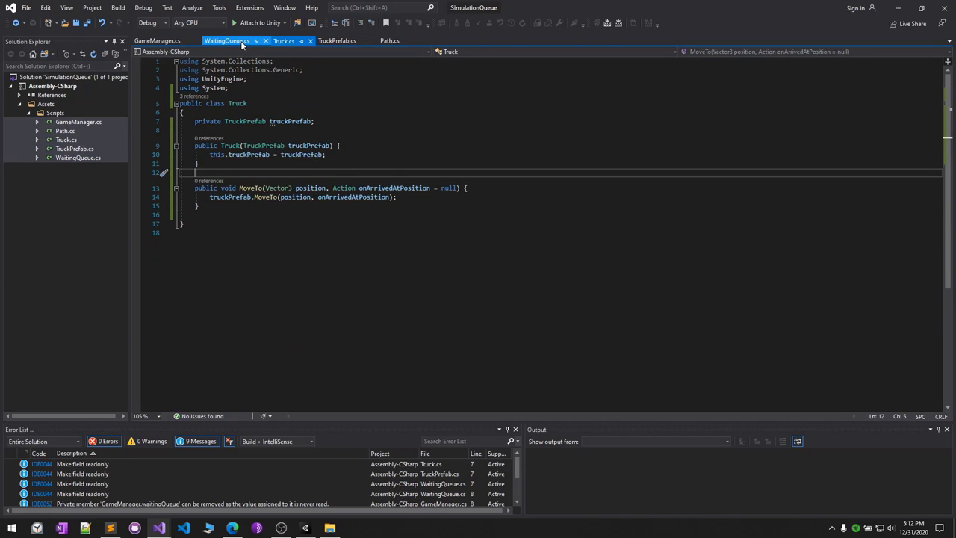
# Add CanAddTruck returning truckList.Count < positionList.Count in WaitingQueue
pyautogui.click(227, 40)
pyautogui.click(285, 208)
pyautogui.press('Return')
pyautogui.write('p')
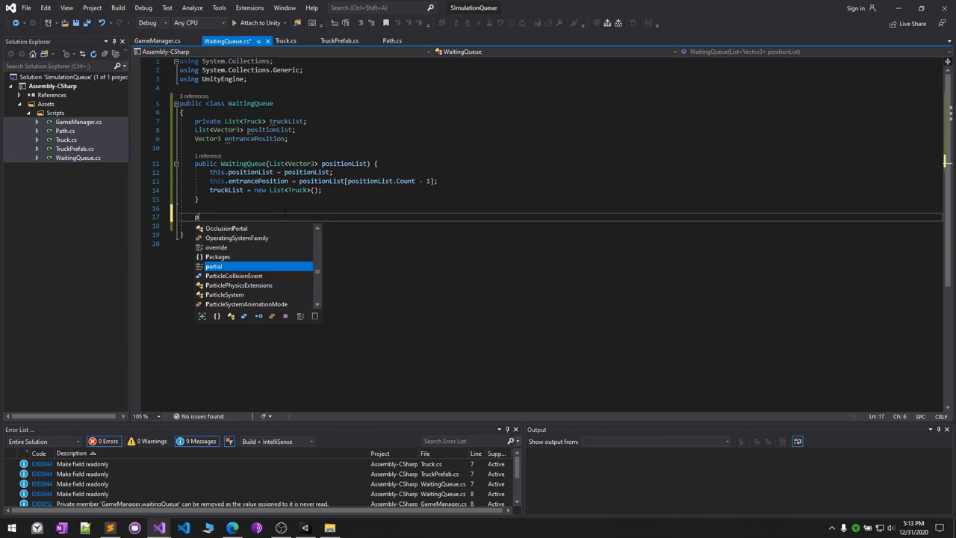
pyautogui.write('ublic bool CanAddTruck() {')
pyautogui.press('Return')
pyautogui.write('return')
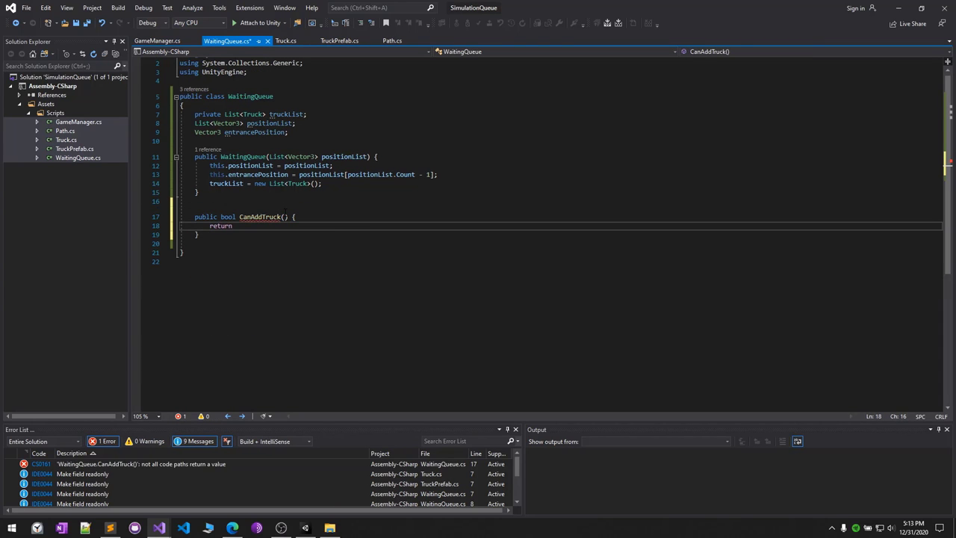
pyautogui.write(' truckList.Count < positionList.Count;')
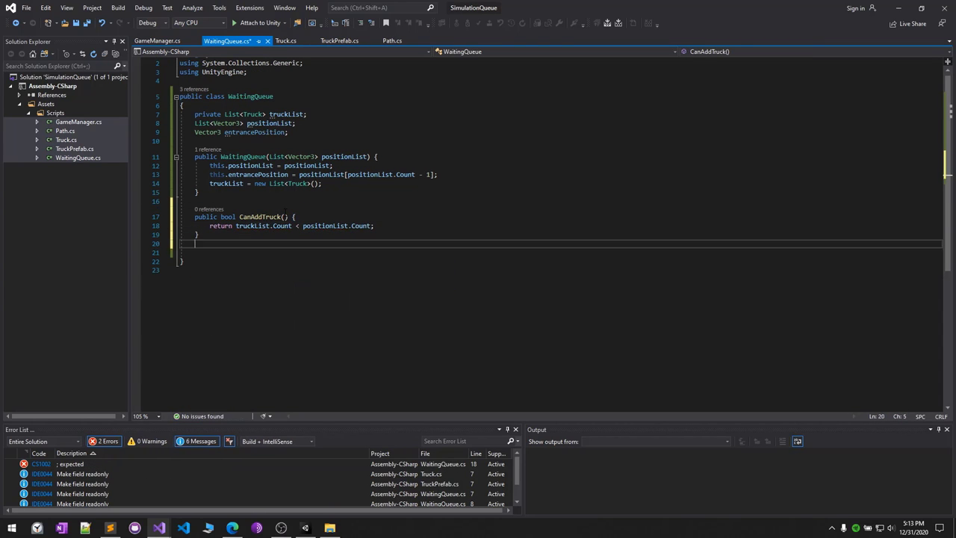
pyautogui.press('Down')
pyautogui.press('Down')
pyautogui.press('Return')
# Add AddTruck(Truck truck): add to truckList, move to entrancePosition, then to its indexed queue position
pyautogui.write('public void AddTruck() {')
pyautogui.press('Return')
pyautogui.press('Up')
pyautogui.press('End')
pyautogui.press('Left')
pyautogui.press('Left')
pyautogui.press('Left')
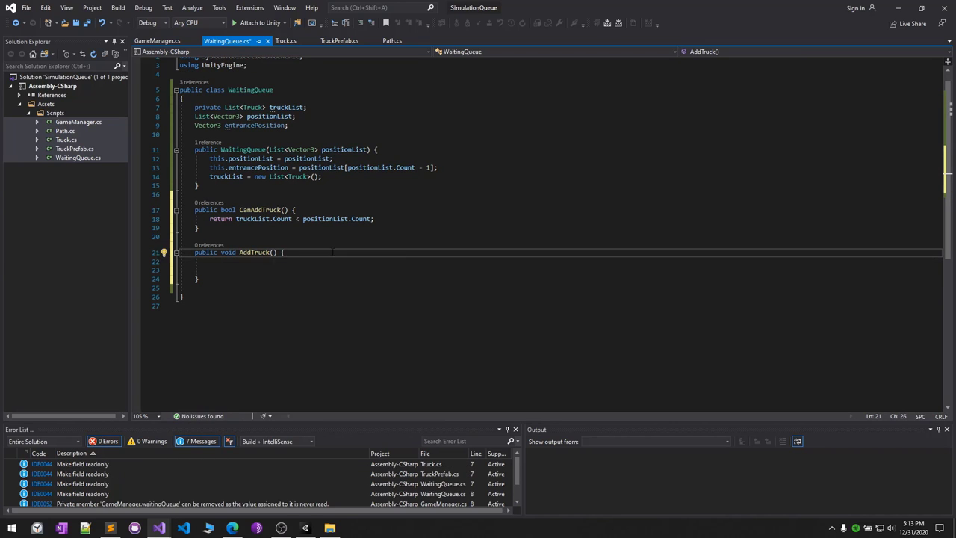
pyautogui.write('Truck truck')
pyautogui.press('Down')
pyautogui.write('.Add(truck);')
pyautogui.press('Return')
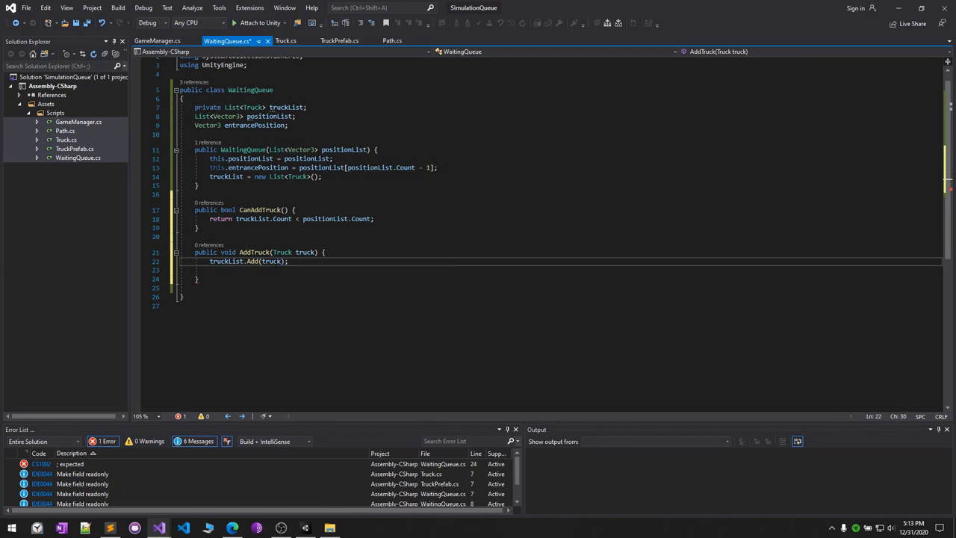
pyautogui.write('truck.MoveTo(entrancePosition, () {')
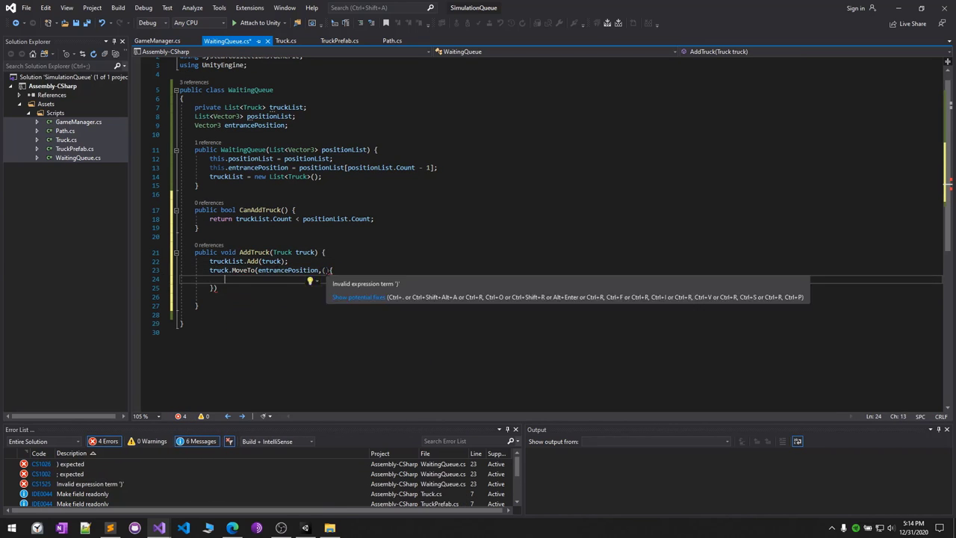
pyautogui.write(') =>')
pyautogui.press('Return')
pyautogui.write('{')
pyautogui.press('Return')
pyautogui.hotkey('ctrl', 'z')
pyautogui.write('truck.M')
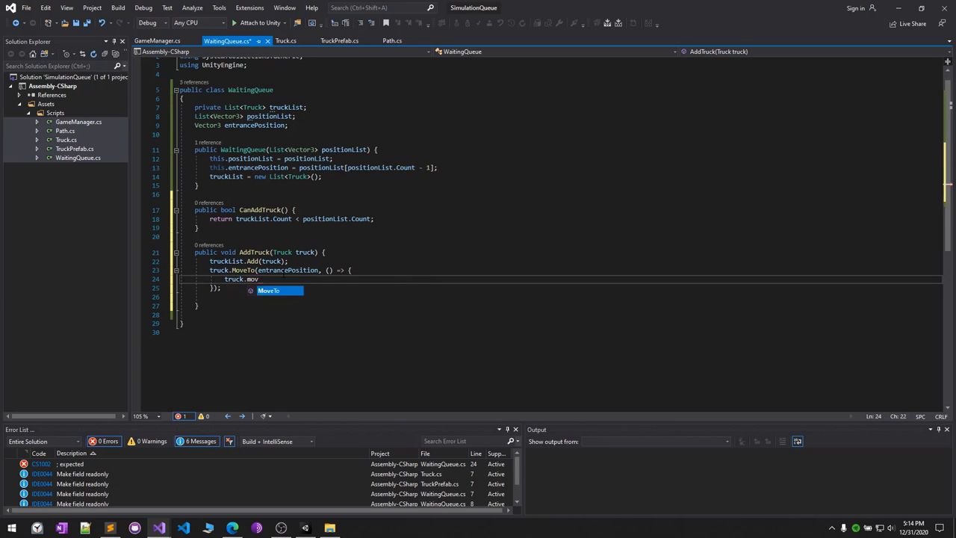
pyautogui.write('oveTo(positionList[truckList]')
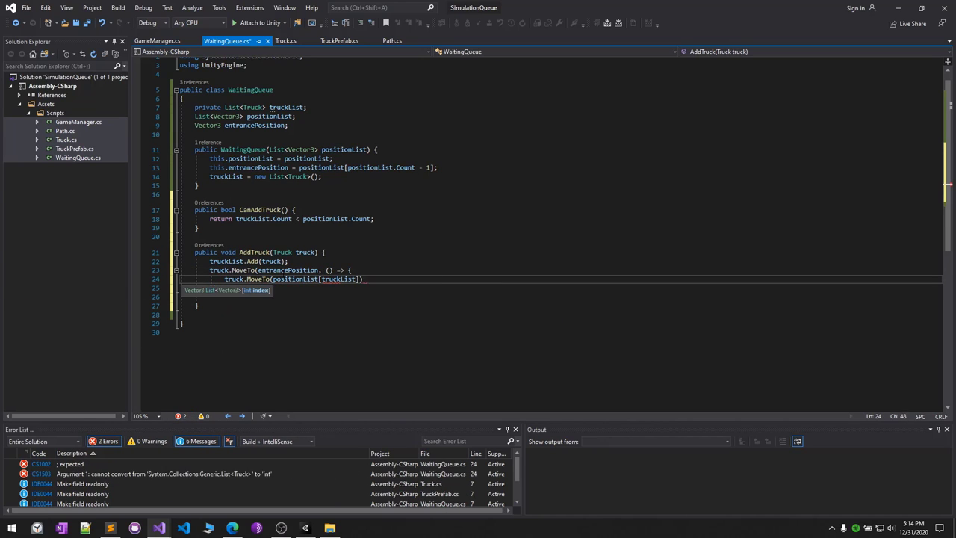
pyautogui.write('(truck)')
pyautogui.press('End')
# Finish AddTruck and start GetFirstInQueue, returning null when truckList is empty
pyautogui.write(';')
pyautogui.press('Down')
pyautogui.press('Down')
pyautogui.press('End')
pyautogui.press('Return')
pyautogui.press('Return')
pyautogui.write('public T')
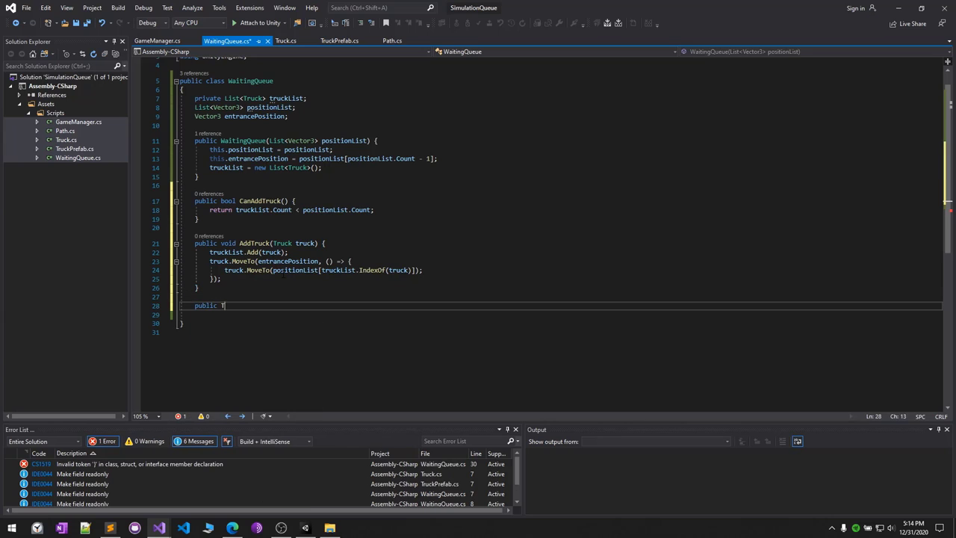
pyautogui.press('Return')
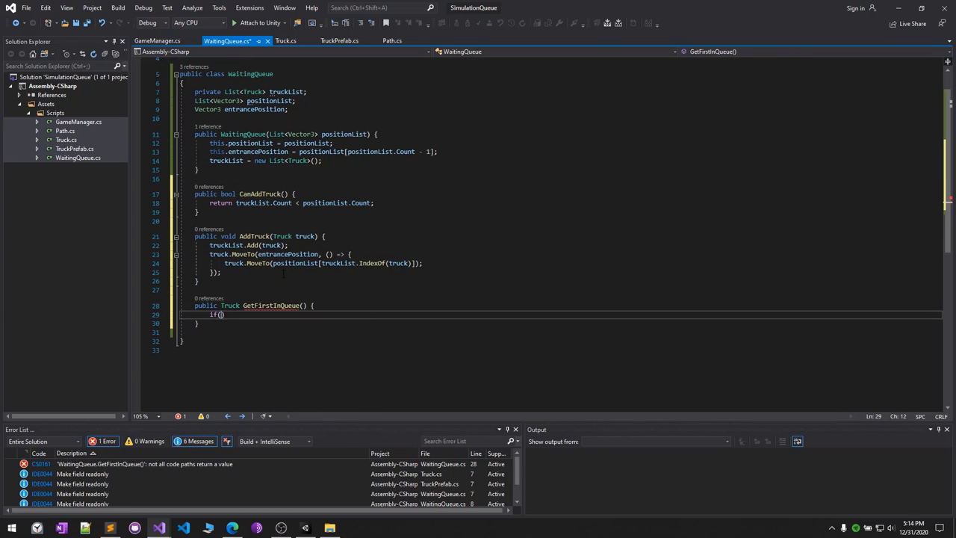
pyautogui.write('if(truckList.Count=0)')
pyautogui.press('Return')
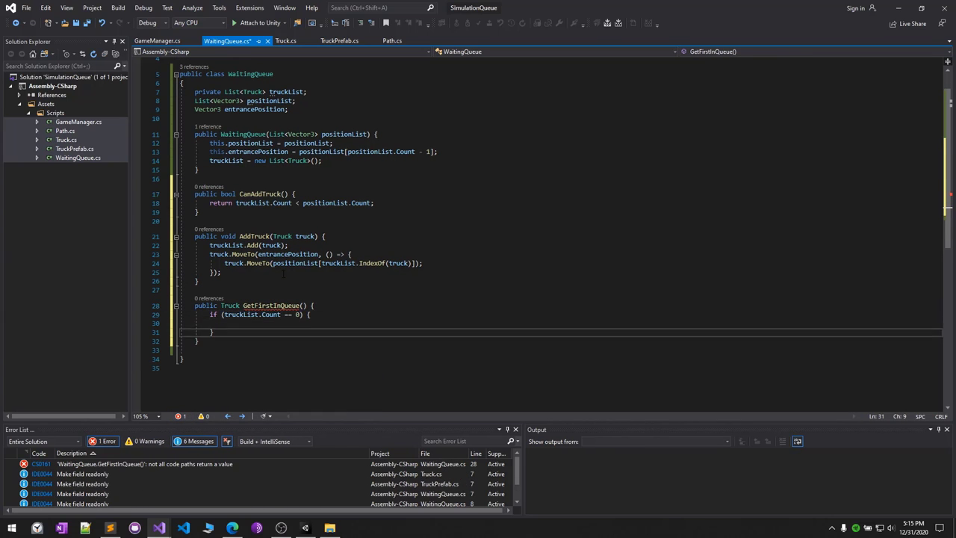
pyautogui.write('return null;')
pyautogui.press('Down')
pyautogui.press('End')
pyautogui.press('Return')
# In the else branch, take truckList[0], RemoveAt(0) and call RelocateAllTruck()
pyautogui.write('else {')
pyautogui.press('Return')
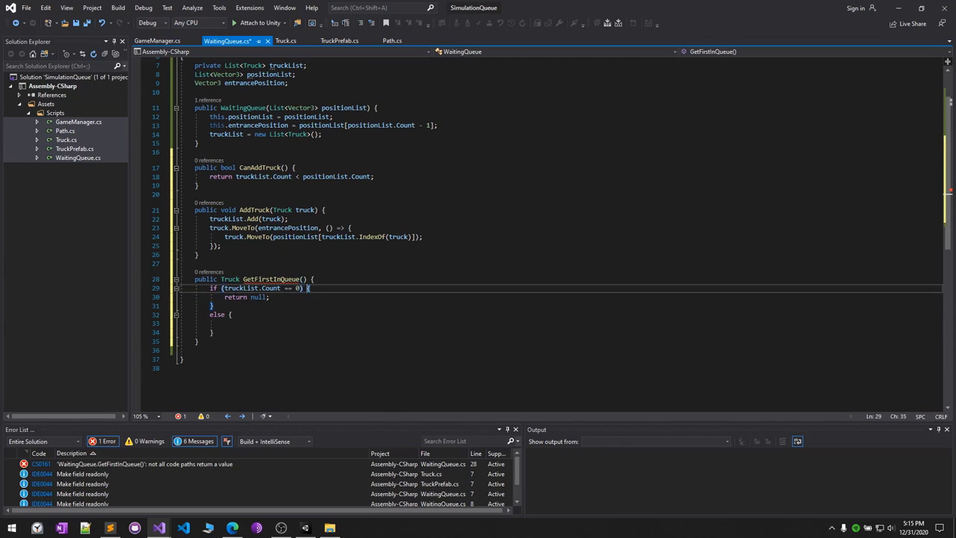
pyautogui.write('Truck truck = truckList[0];')
pyautogui.press('Return')
pyautogui.write('truckList.')
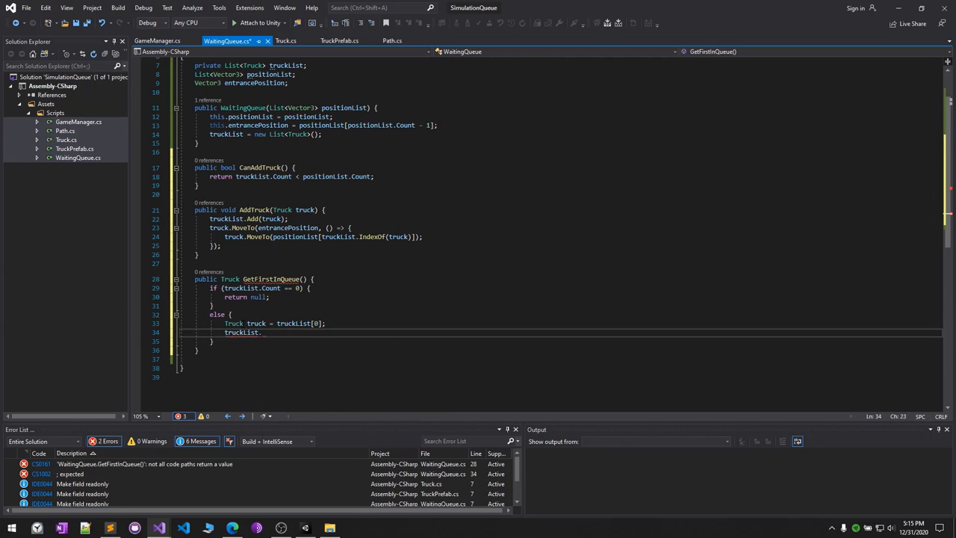
pyautogui.write('RemoveAt(0);')
pyautogui.press('Return')
pyautogui.write('RelocateAllTruck')
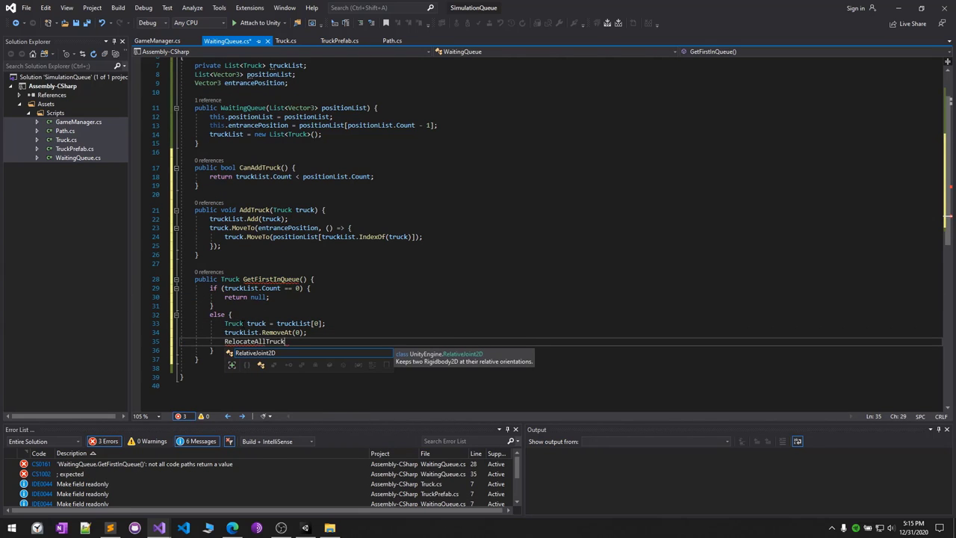
pyautogui.write('();')
pyautogui.press('Return')
# Write RelocateAllTruck looping over truckList, moving each truck to its matching position
pyautogui.click(253, 314)
pyautogui.press('Return')
pyautogui.write('public void RelocateAllTruck() {')
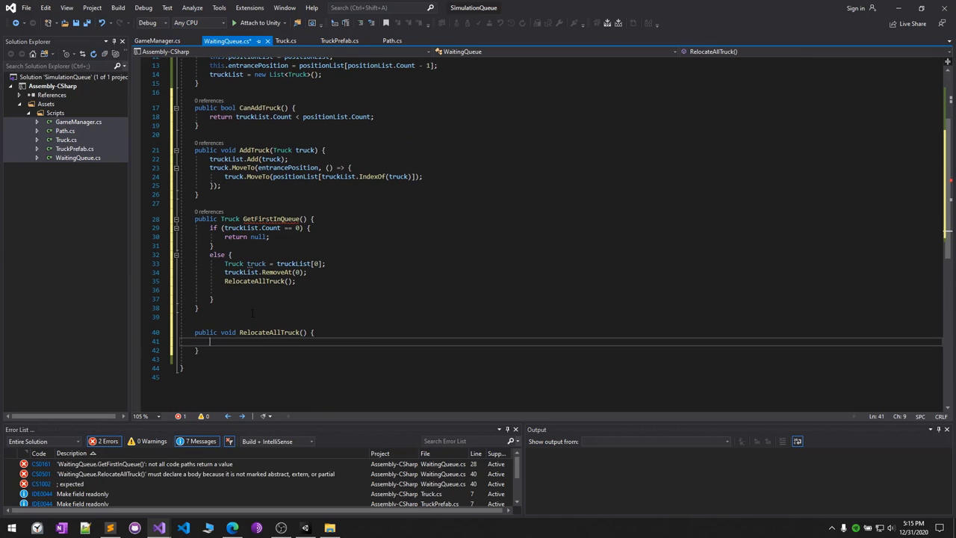
pyautogui.write('for')
pyautogui.press('Tab')
pyautogui.press('Tab')
pyautogui.press('Tab')
pyautogui.write('truckList.Count')
pyautogui.press('Return')
pyautogui.write('T')
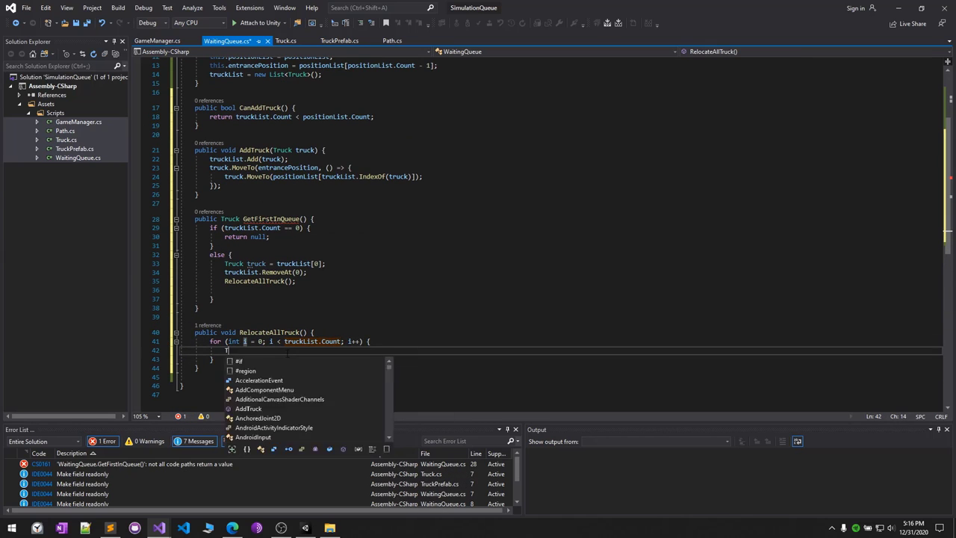
pyautogui.write('ruck truck = truckList[i];')
pyautogui.press('Return')
pyautogui.write('truckList')
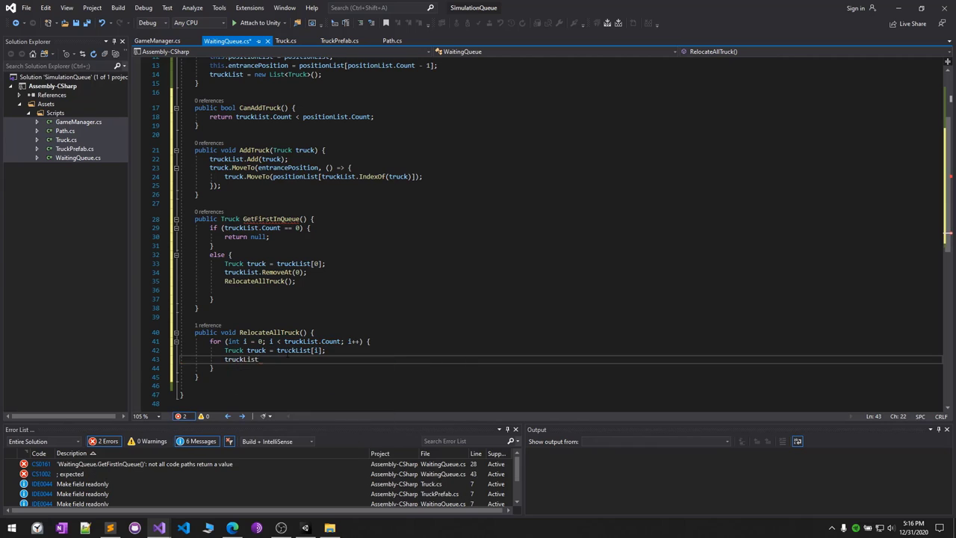
pyautogui.write('[i]);')
pyautogui.click(449, 290)
# Finish with 'return truck;', then in GameManager's Update add an A-key check guarded by waitingQueue.CanAddTruck()
pyautogui.write('return truck;')
pyautogui.scroll(5, 449, 287)
pyautogui.hotkey('ctrl', 'Tab')
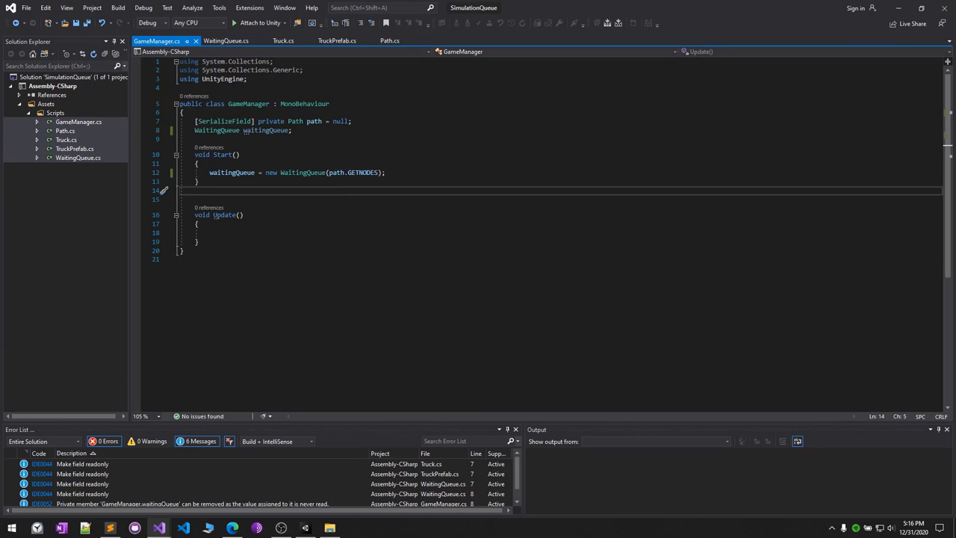
pyautogui.press('Down')
pyautogui.press('Down')
pyautogui.press('Down')
pyautogui.write('if (Input.GetKeyDown(Ke')
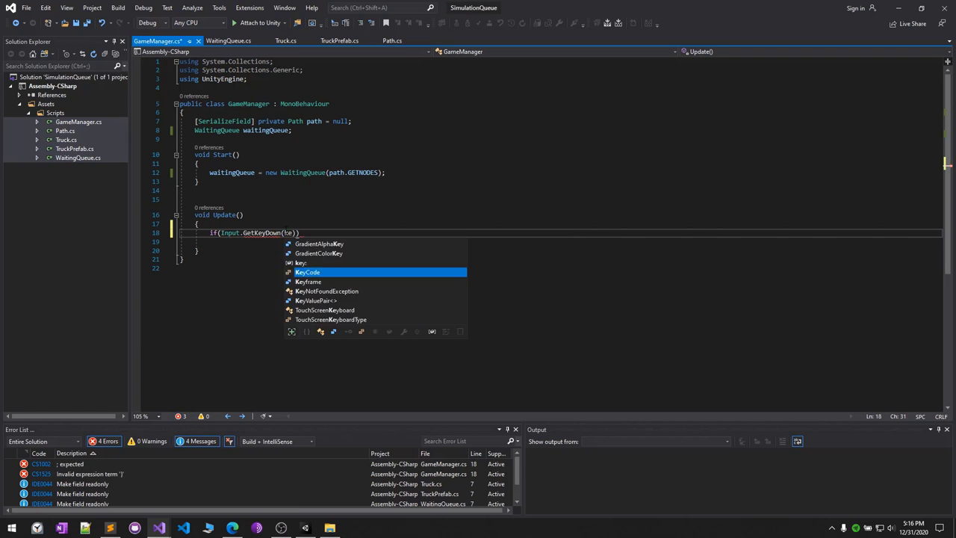
pyautogui.write('yCode.A)) {')
pyautogui.press('Return')
pyautogui.write('if (waitingQueue.CanAddTruck()) {')
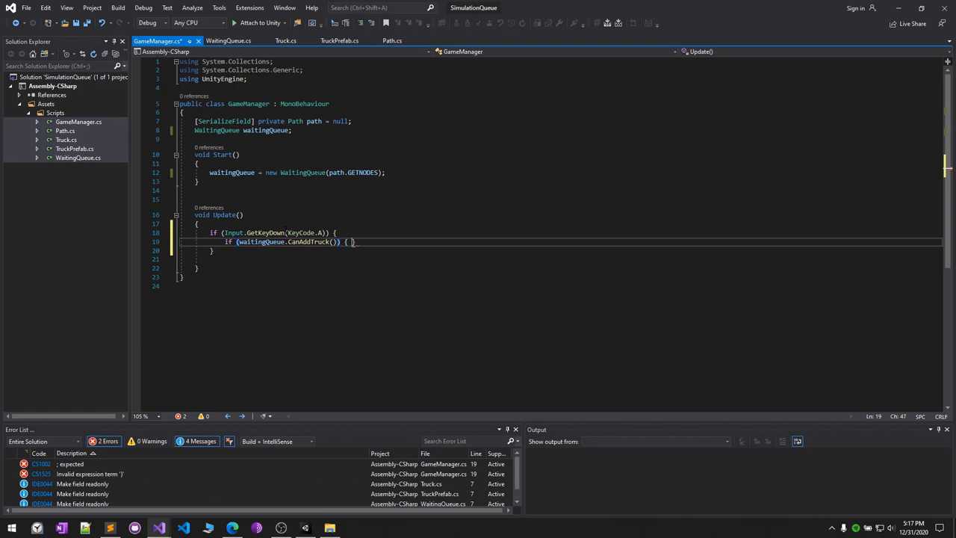
pyautogui.press('Return')
# Log a message, instantiate truckPrefab as truckPrefab1 and name it with an incrementing counter
pyautogui.write('Debug.Log("Truck added into queue')
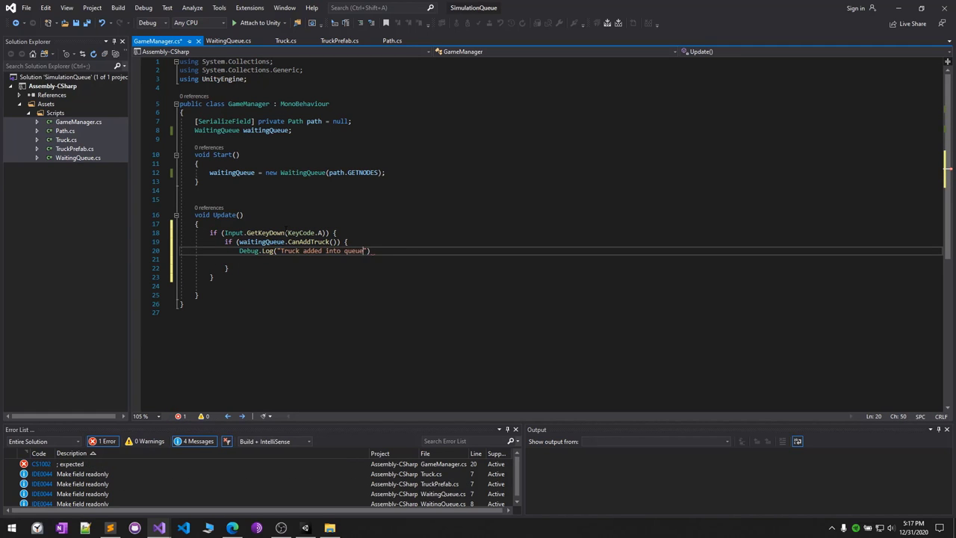
pyautogui.press('End')
pyautogui.write(';')
pyautogui.press('Return')
pyautogui.write('TruckPrefab truckPrefab1 = Ins')
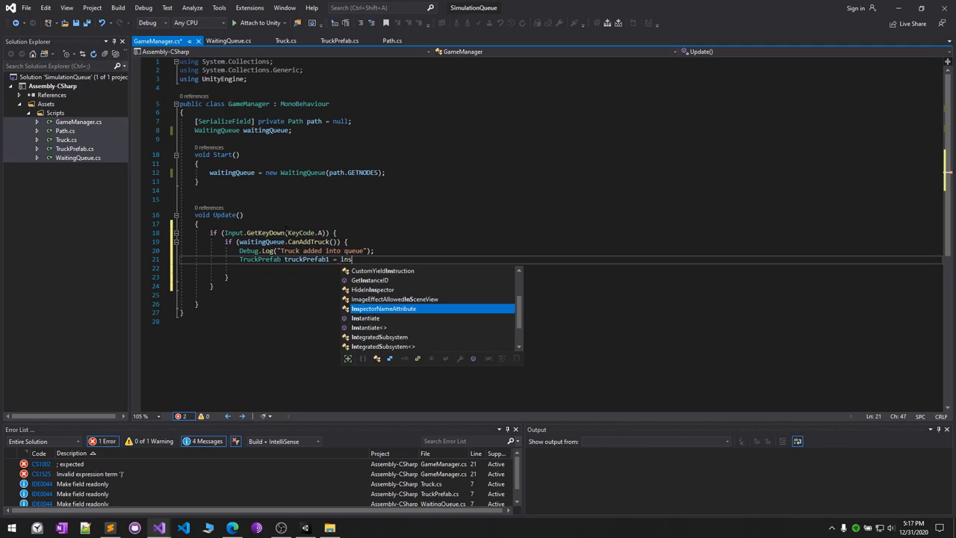
pyautogui.write('tantiate(truckPrefab);')
pyautogui.press('Return')
pyautogui.write('tr')
pyautogui.press('Tab')
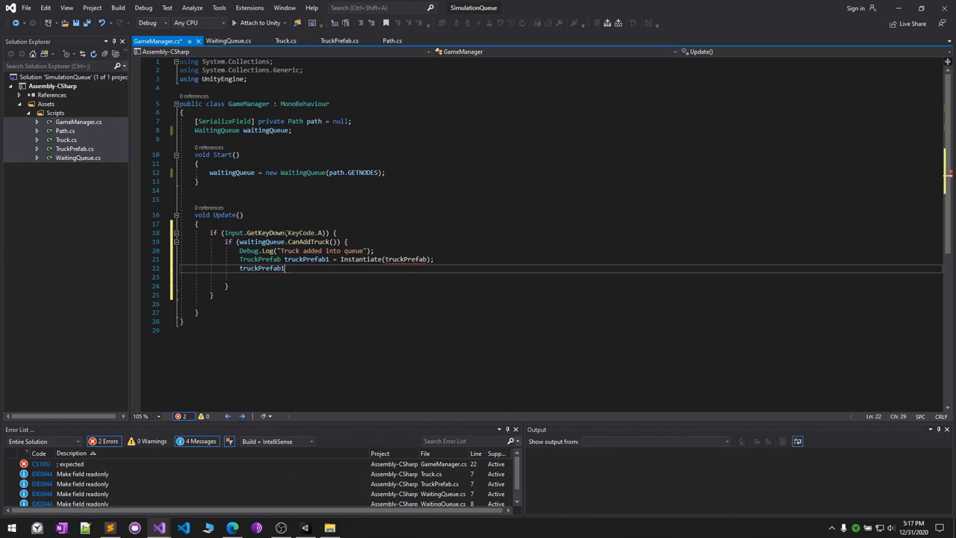
pyautogui.write('{c')
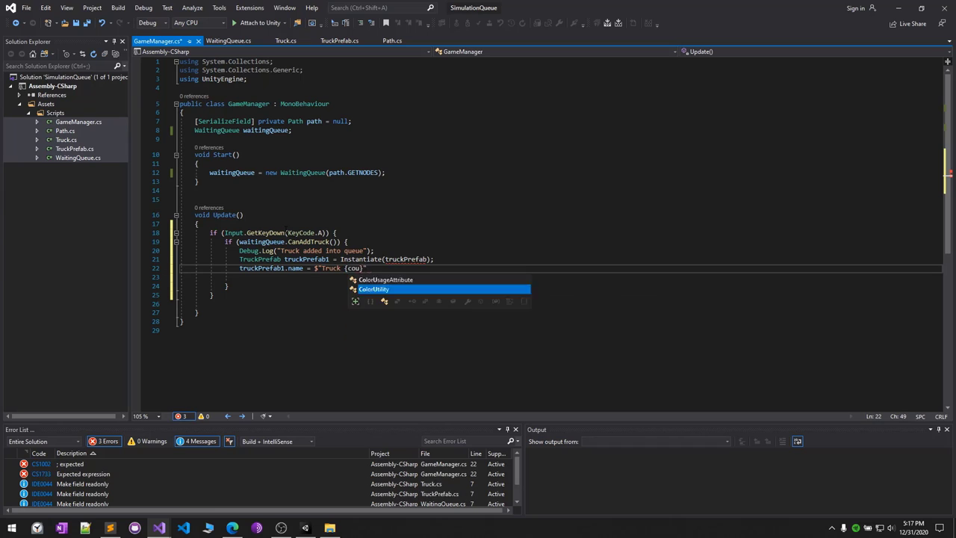
pyautogui.write('ounter++}')
# Declare a private counter field at the top of GameManager
pyautogui.click(309, 130)
pyautogui.press('Return')
pyautogui.write('private int counter = 0;')
# Wrap truckPrefab1 in a new Truck and add it with waitingQueue.AddTruck(truck)
pyautogui.click(410, 276)
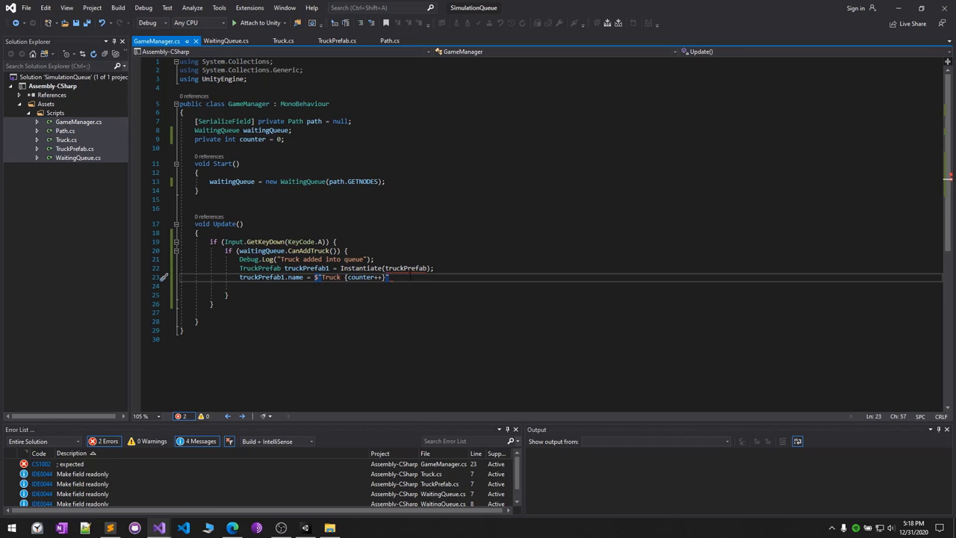
pyautogui.write(';')
pyautogui.press('Return')
pyautogui.write('Truck truck = new Truck(tr')
pyautogui.press('Tab')
pyautogui.write(');')
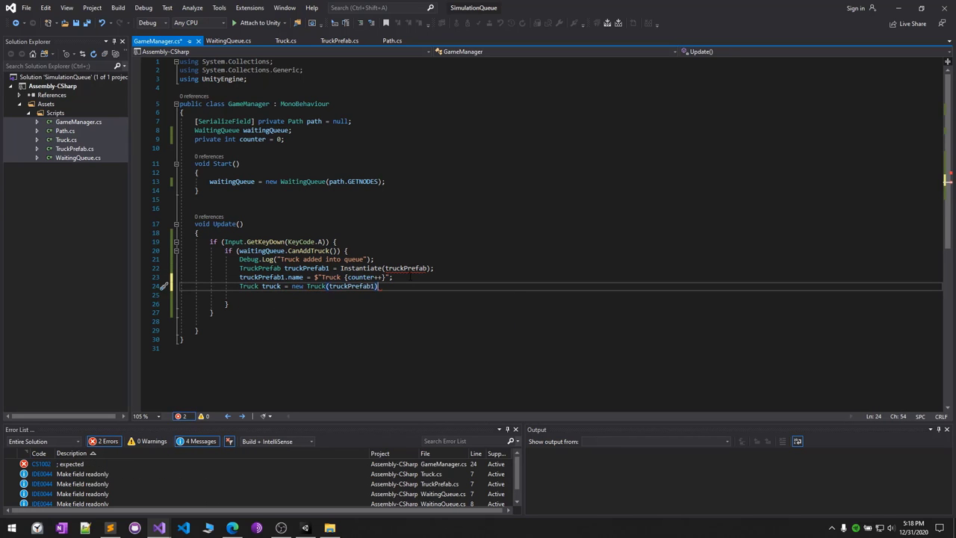
pyautogui.press('Return')
pyautogui.write('waitingQueue.AddTruck(truck);')
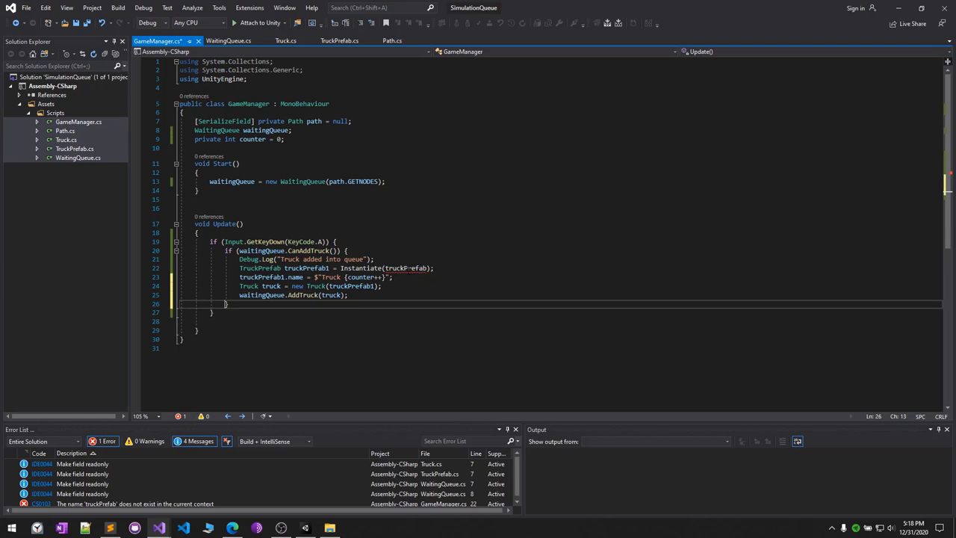
# Add a [SerializeField] private TruckPrefab truckPrefab field and paste a G-key check below the A block
pyautogui.click(379, 120)
pyautogui.press('Return')
pyautogui.write('[SerializeField] priav Tru')
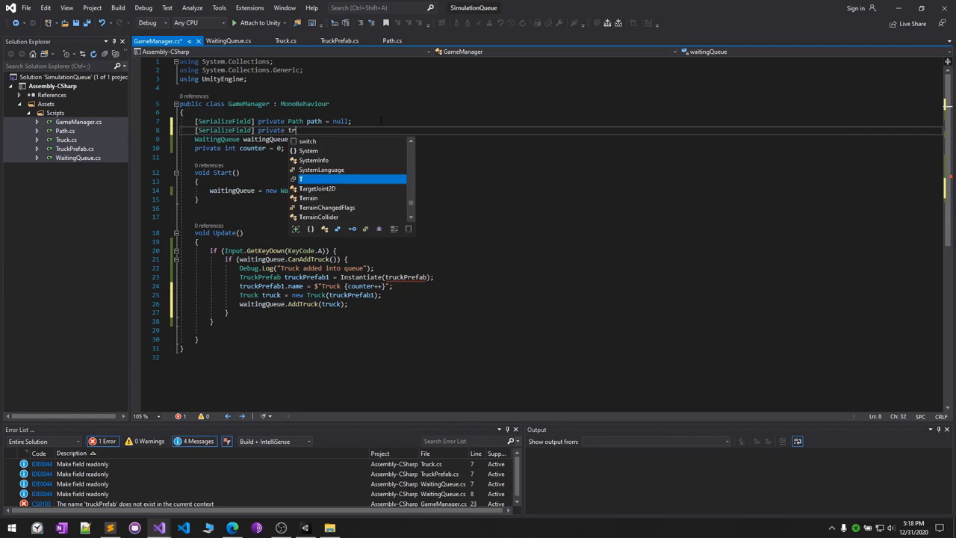
pyautogui.write('ckPrefab truckPrefab;')
pyautogui.click(278, 327)
pyautogui.press('Return')
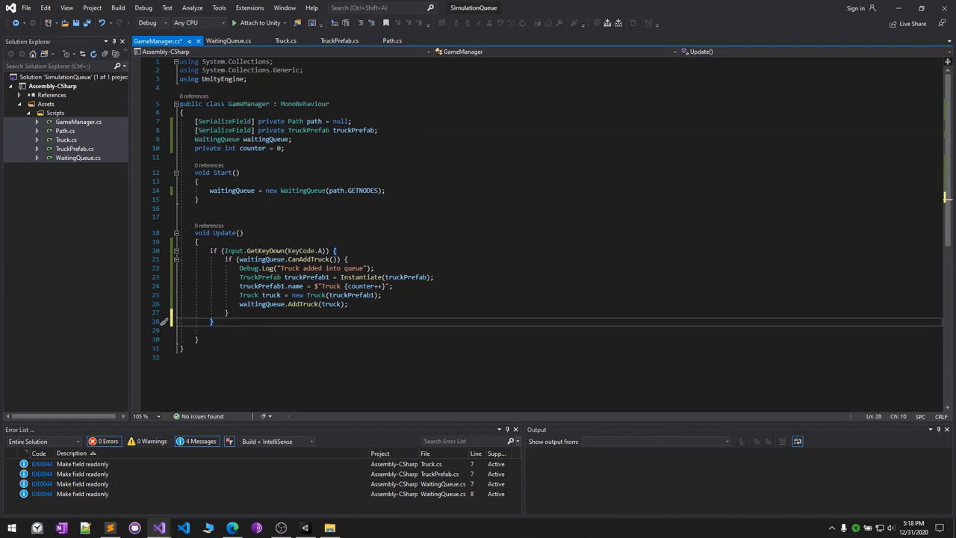
pyautogui.hotkey('ctrl', 'v')
# Add '// A' and a matching comment above the A-key and G-key checks
pyautogui.click(271, 239)
pyautogui.press('Return')
pyautogui.write('//')
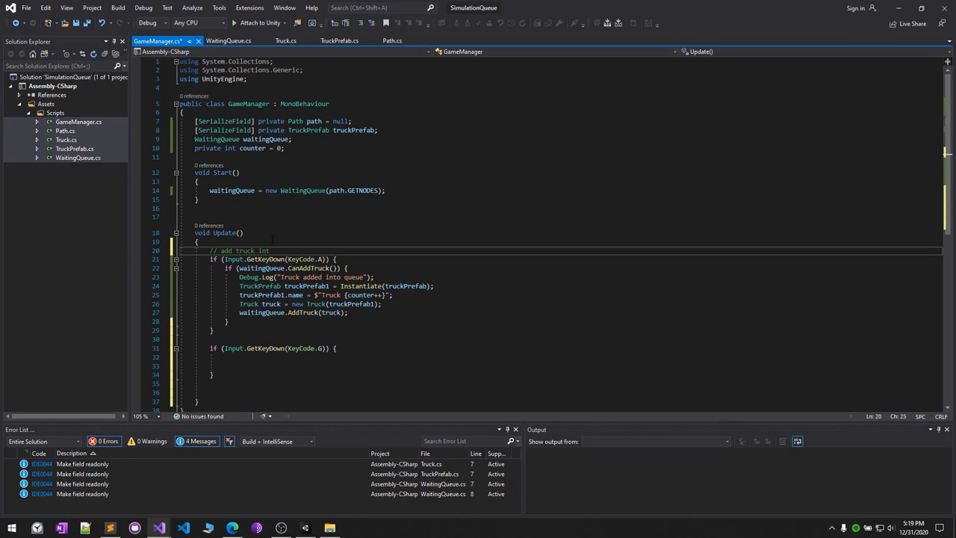
pyautogui.write(' A')
pyautogui.click(302, 340)
pyautogui.press('Return')
pyautogui.write('// getting a truc')
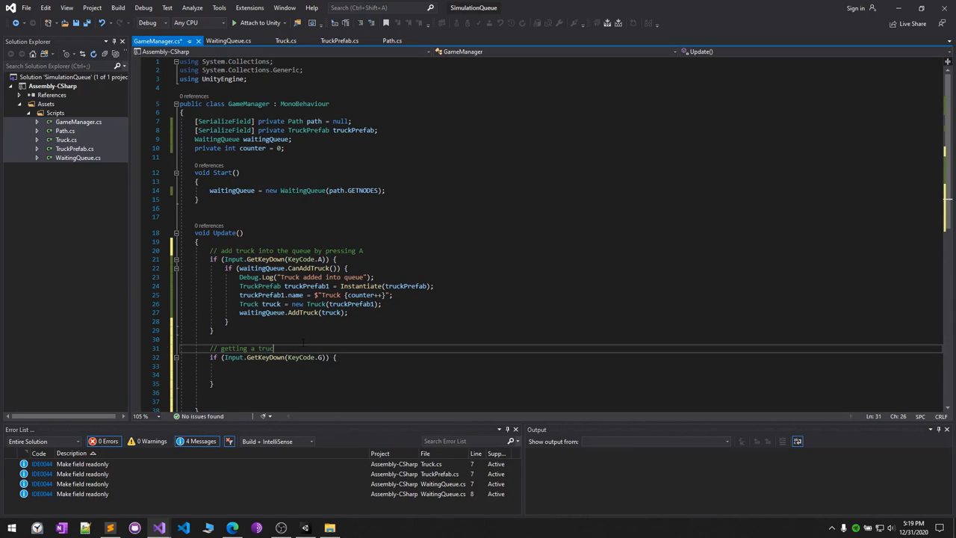
pyautogui.write('k')
pyautogui.scroll(-3, 303, 342)
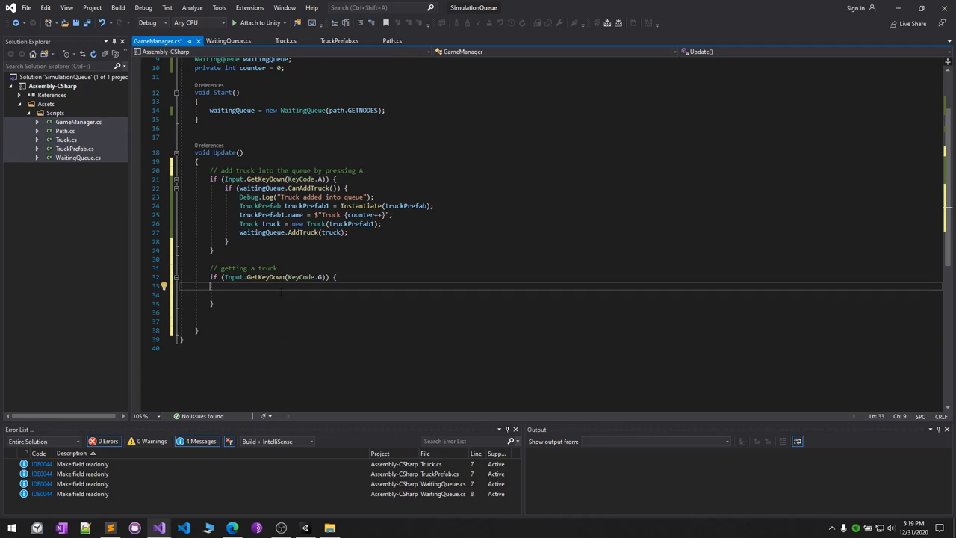
# In the G-key block, get the first queued truck and, if not null, log it and MoveTo(new Vector3(0, 0, 0))
pyautogui.click(281, 286)
pyautogui.write('Truck truck = waitingQueue.GetF')
pyautogui.press('Tab')
pyautogui.write('();')
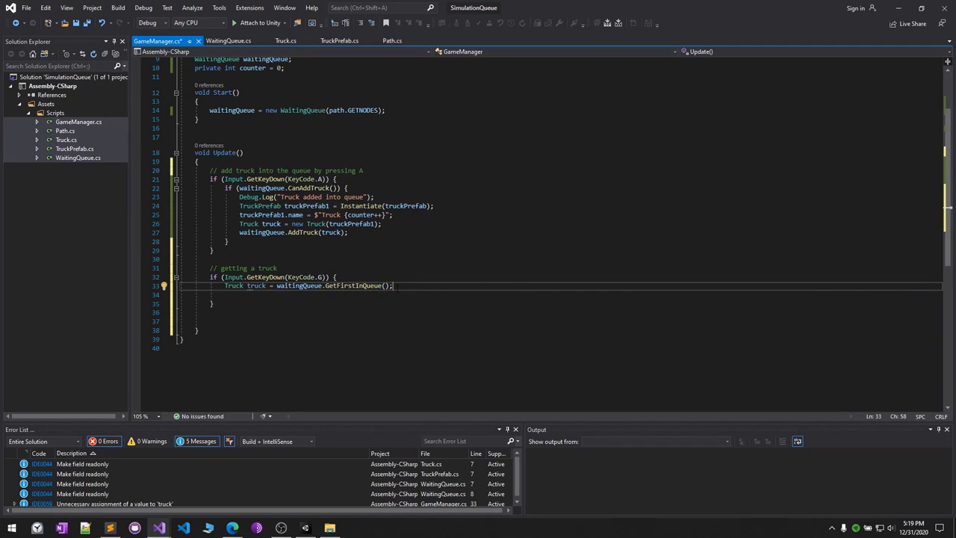
pyautogui.press('Return')
pyautogui.write('if(truck !+')
pyautogui.press('BackSpace')
pyautogui.write('= null) {')
pyautogui.press('Return')
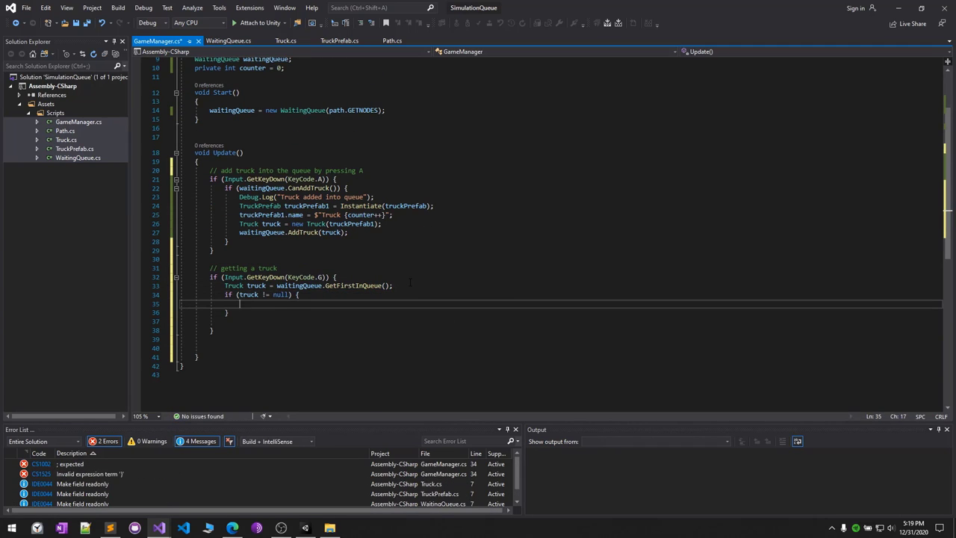
pyautogui.write('Debug.Log("Get truck in waiting queue')
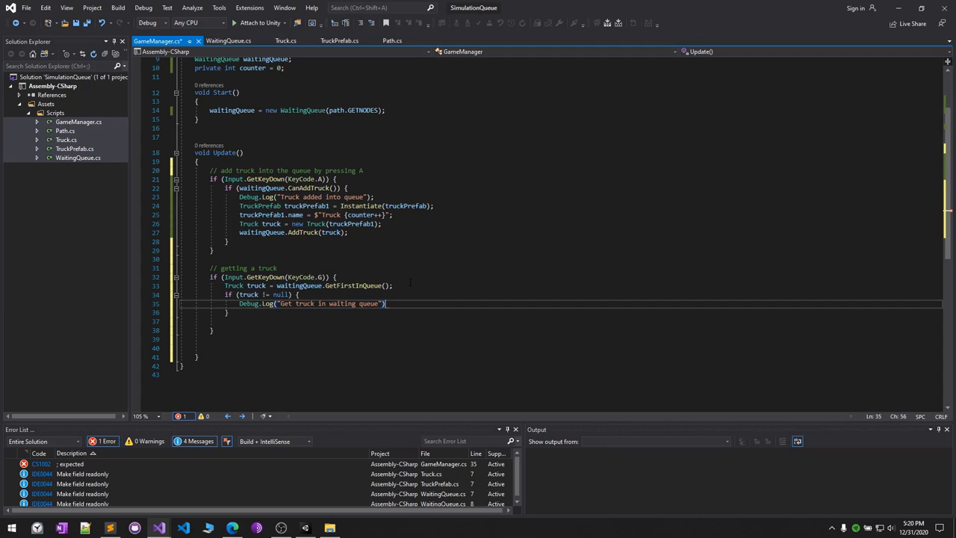
pyautogui.write(';')
pyautogui.press('Return')
pyautogui.write('truck.MoveTo(new Vector3(0, 0, 0))')
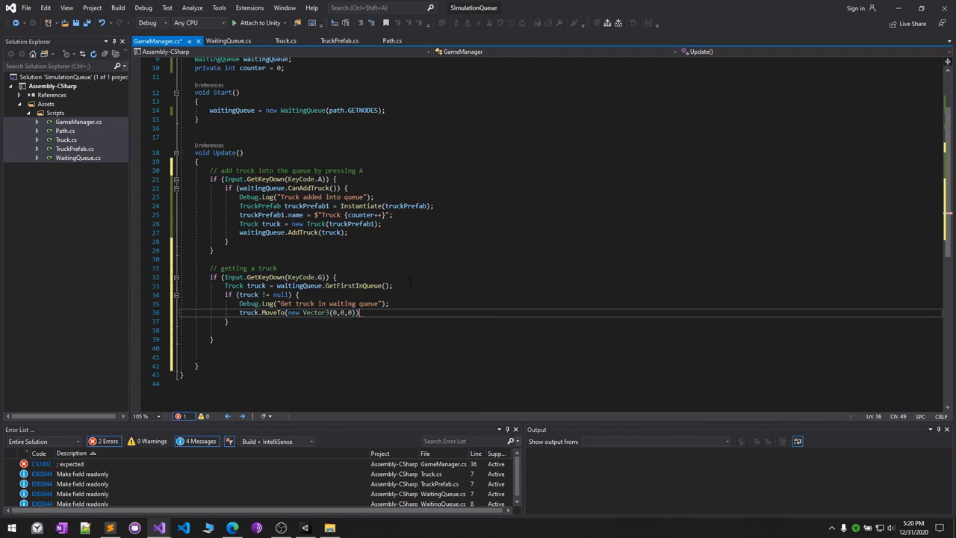
pyautogui.write(';')
# Reformat and save GameManager.cs, then back in Unity select the GameManager object
pyautogui.hotkey('ctrl', 'k')
pyautogui.hotkey('ctrl', 'd')
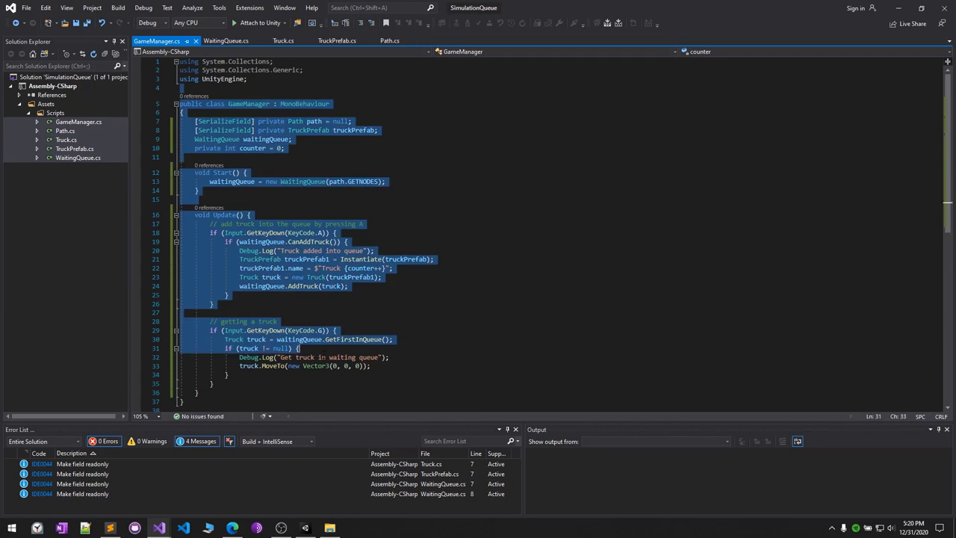
pyautogui.hotkey('alt', 'Tab')
pyautogui.click(603, 84)
pyautogui.rightClick(541, 398)
pyautogui.moveTo(597, 149)
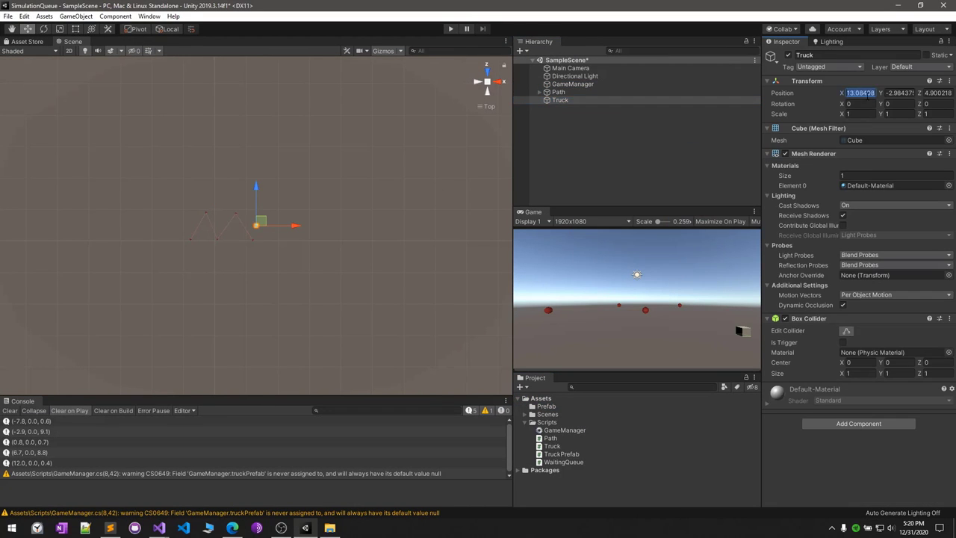
# Make the Truck object a prefab in the Prefab folder, delete it from the scene, and check GameManager's truck prefab
pyautogui.moveTo(560, 100); pyautogui.dragTo(546, 405)
pyautogui.click(572, 100)
pyautogui.press('Delete')
pyautogui.click(577, 85)
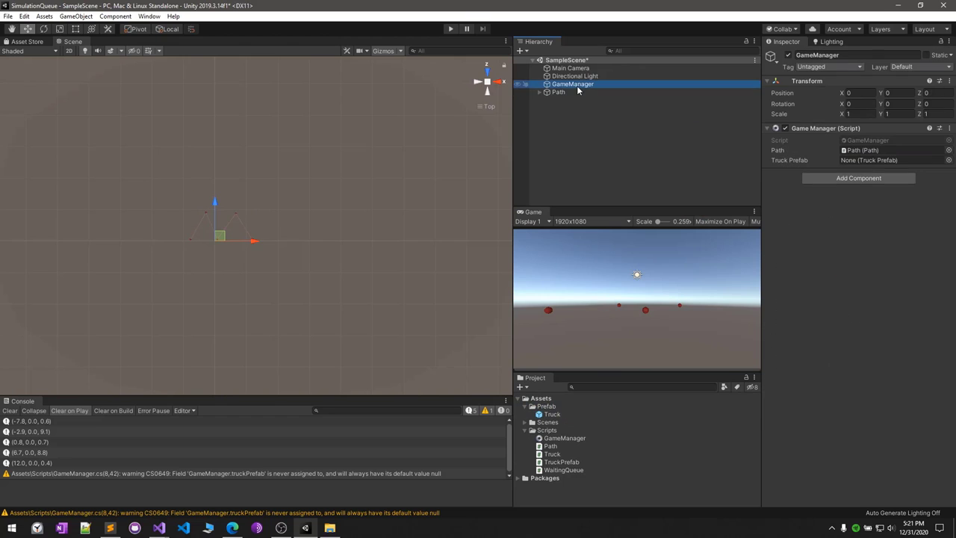
pyautogui.click(557, 414)
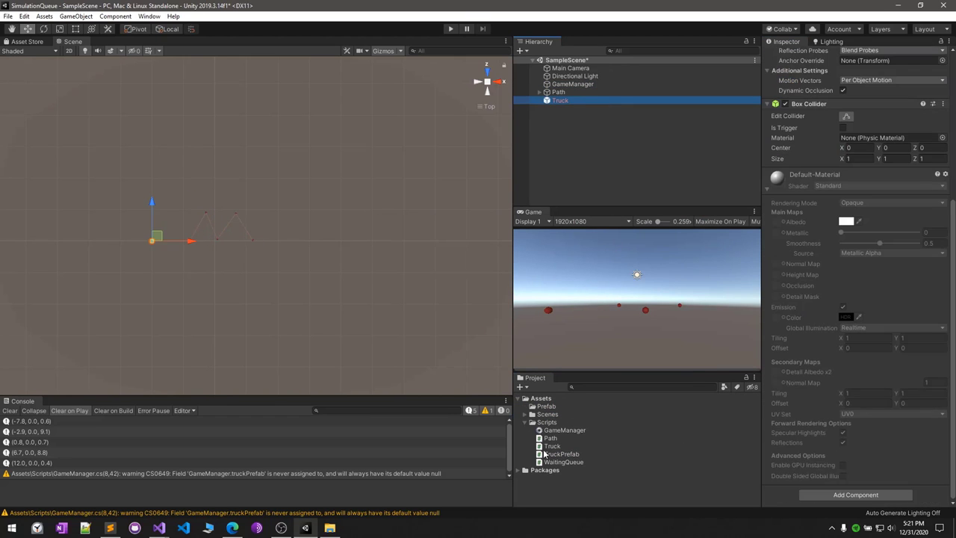
pyautogui.click(890, 487)
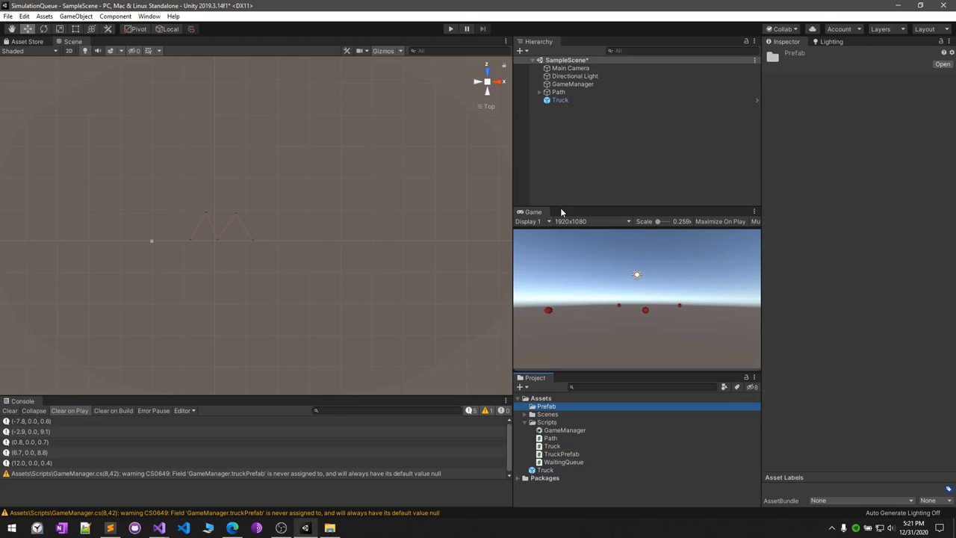
pyautogui.click(573, 83)
# Add a cube as the 0,0,0 origin marker, then run and stop the scene to watch trucks queue
pyautogui.rightClick(599, 124)
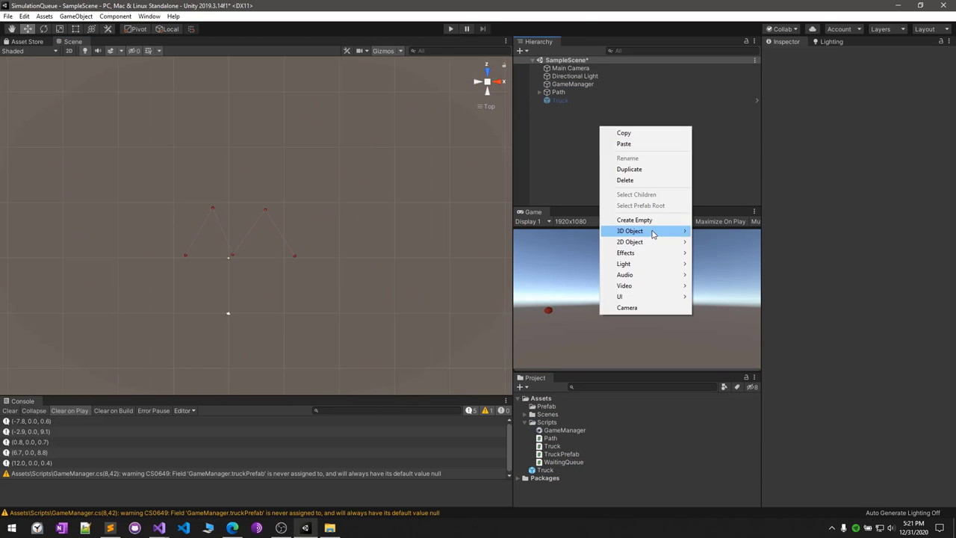
pyautogui.click(717, 229)
pyautogui.doubleClick(560, 92)
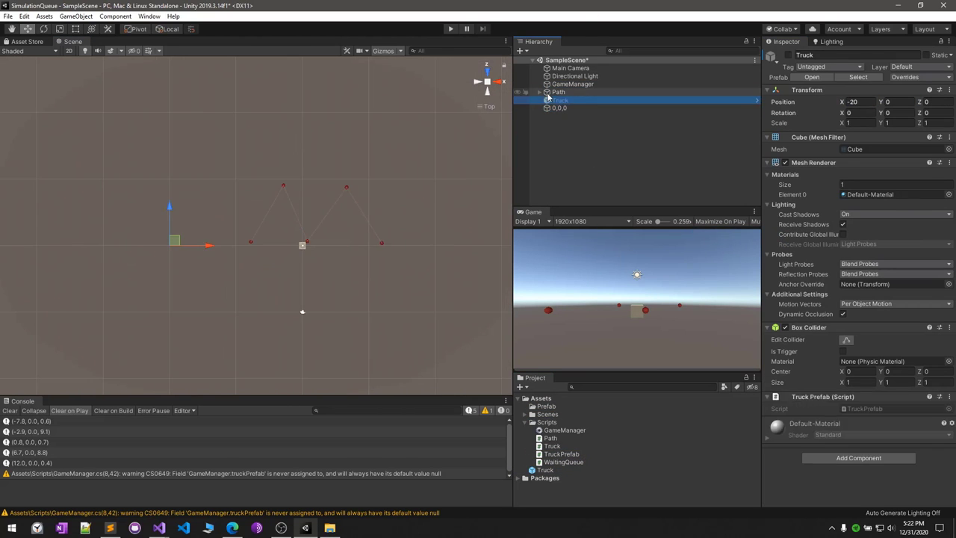
pyautogui.click(450, 28)
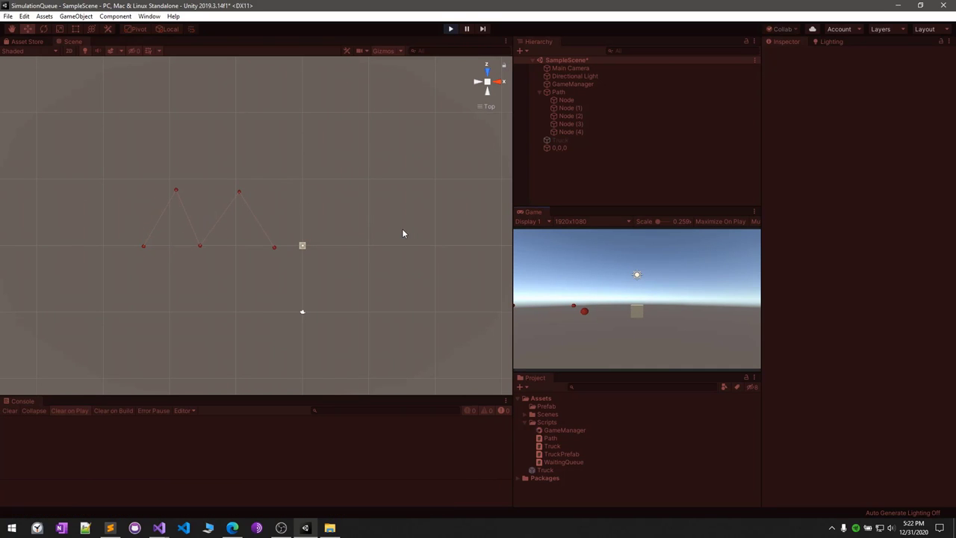
pyautogui.click(452, 28)
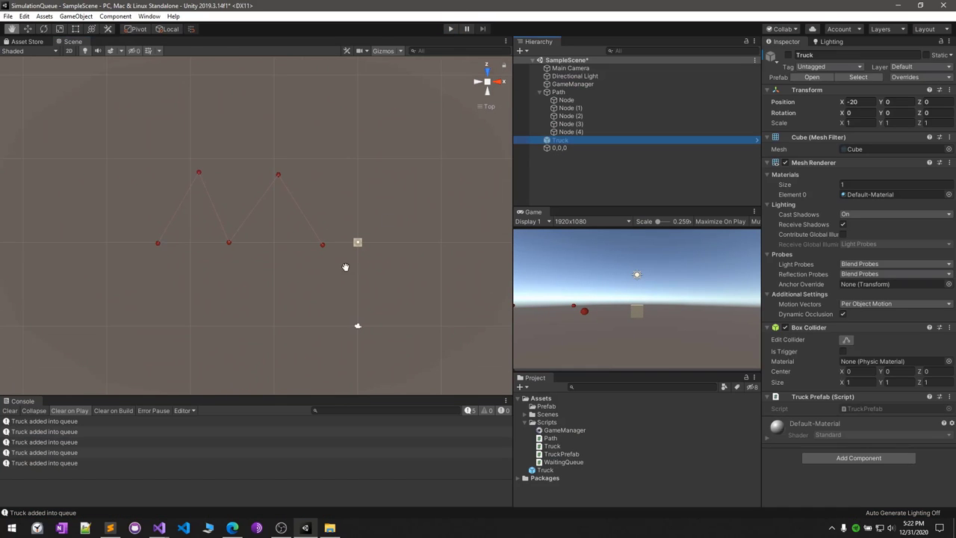
# Open the TruckPrefab script from the Prefab folder and inspect its MoveTo parameters and onArrivedAtPosition references
pyautogui.click(546, 405)
pyautogui.click(545, 470)
pyautogui.scroll(-5, 859, 299)
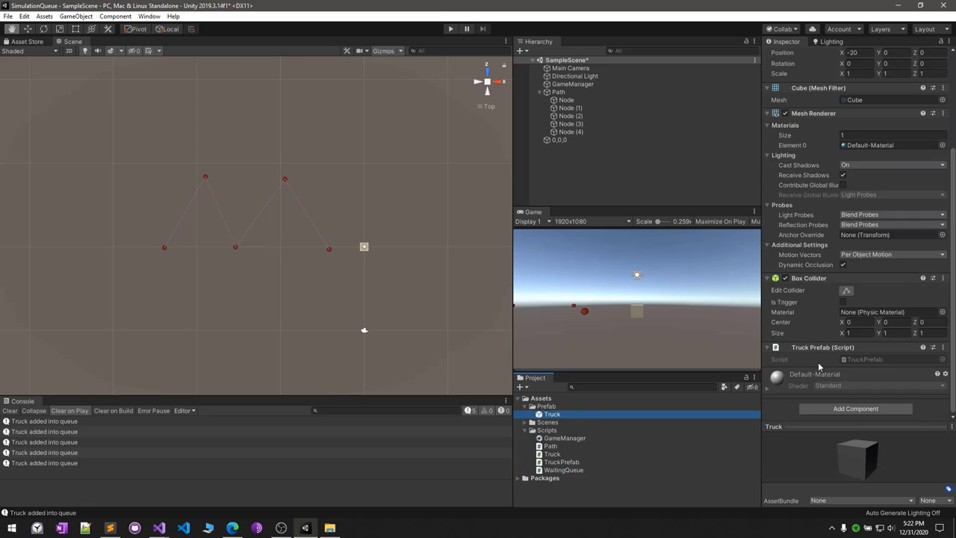
pyautogui.doubleClick(560, 454)
pyautogui.moveTo(296, 154); pyautogui.dragTo(458, 155)
pyautogui.click(394, 155)
# Look over the Truck and WaitingQueue scripts, toggle Play in Unity, and reexamine GameManager's truck-spawning lines
pyautogui.click(284, 41)
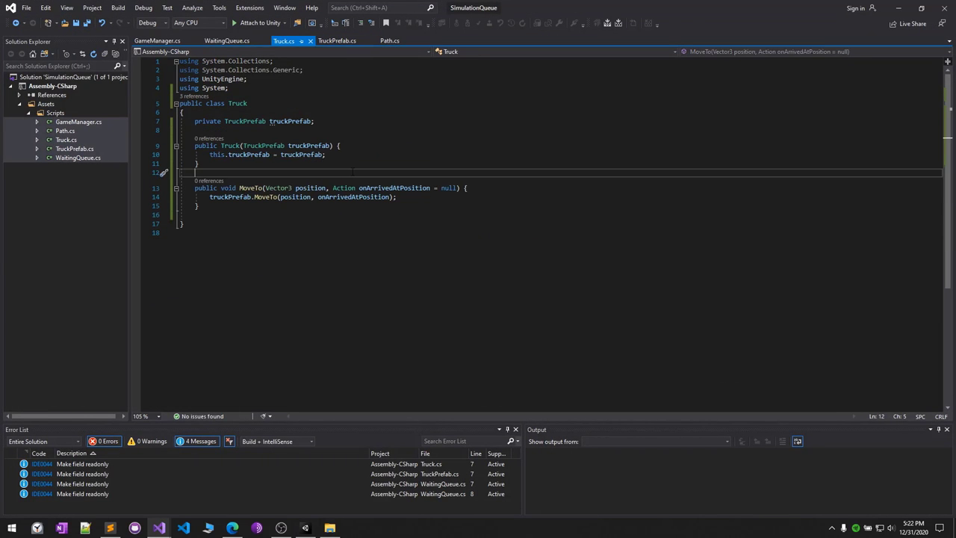
pyautogui.click(231, 41)
pyautogui.hotkey('alt', 'Tab')
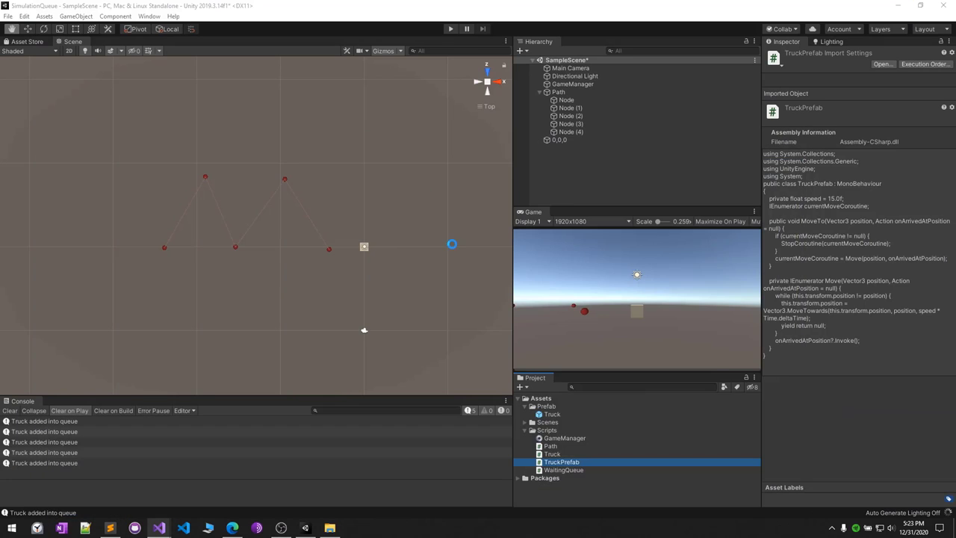
pyautogui.click(452, 28)
pyautogui.click(453, 29)
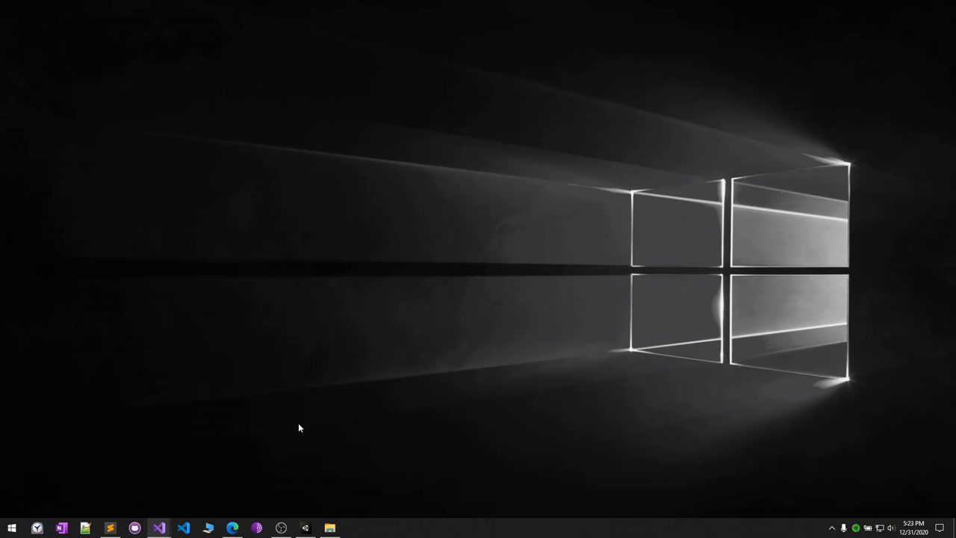
pyautogui.click(159, 527)
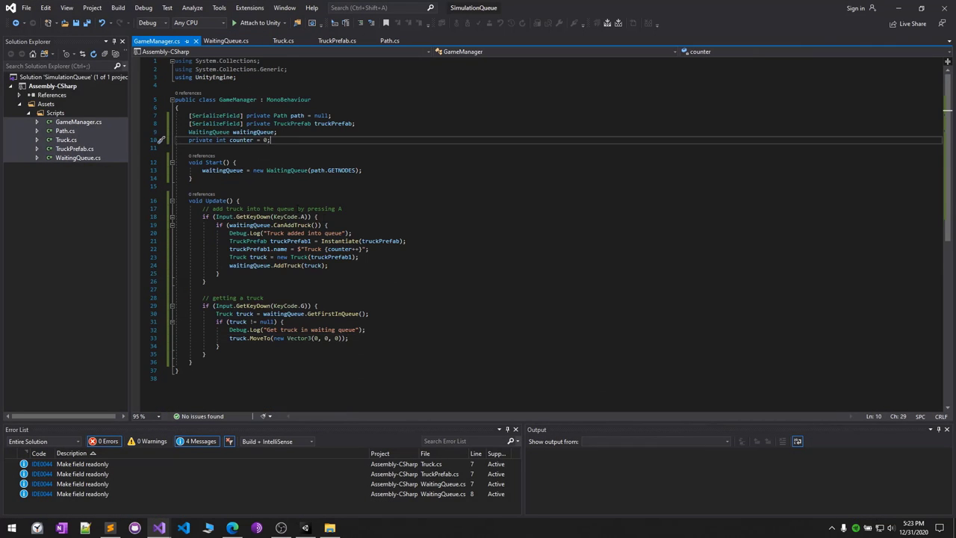
pyautogui.click(352, 233)
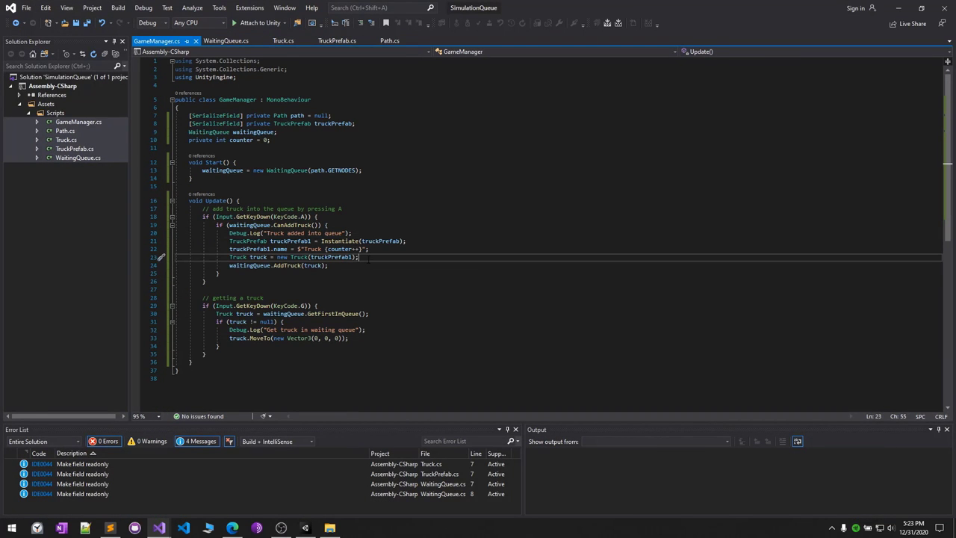
# Go to the AddTruck definition and review WaitingQueue's entrancePosition field, AddTruck callback and GetFirstInQueue
pyautogui.click(284, 265)
pyautogui.press('F12')
pyautogui.click(263, 217)
pyautogui.click(273, 225)
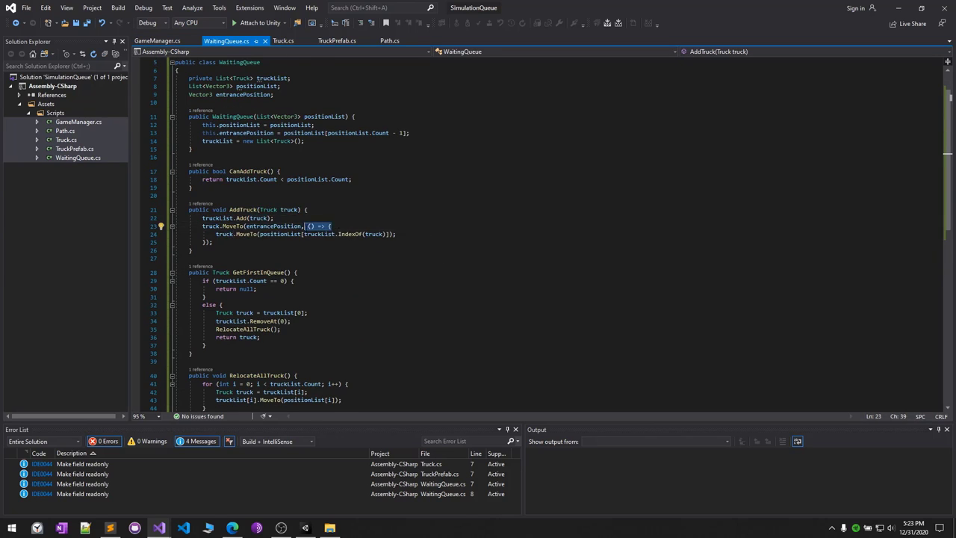
pyautogui.scroll(2, 272, 226)
pyautogui.click(324, 132)
pyautogui.scroll(-3, 325, 132)
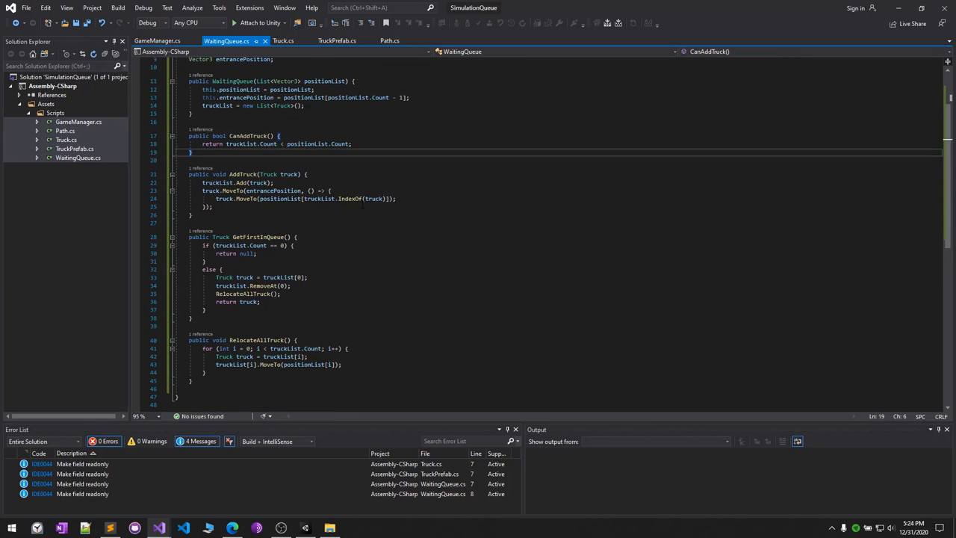
pyautogui.click(359, 215)
pyautogui.click(351, 198)
pyautogui.click(295, 245)
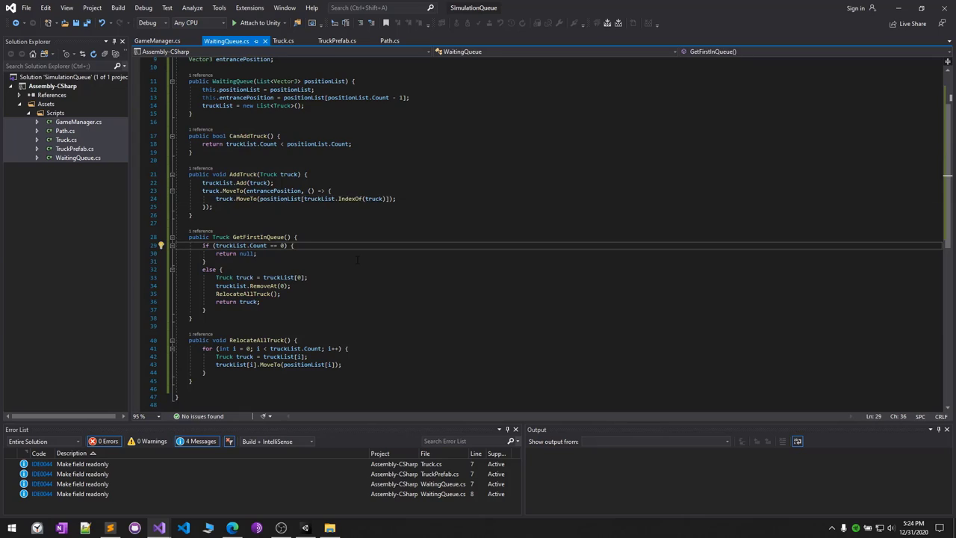
# Follow the truckPrefab reference in Truck's MoveTo into the TruckPrefab script
pyautogui.click(284, 40)
pyautogui.click(220, 184)
pyautogui.click(336, 40)
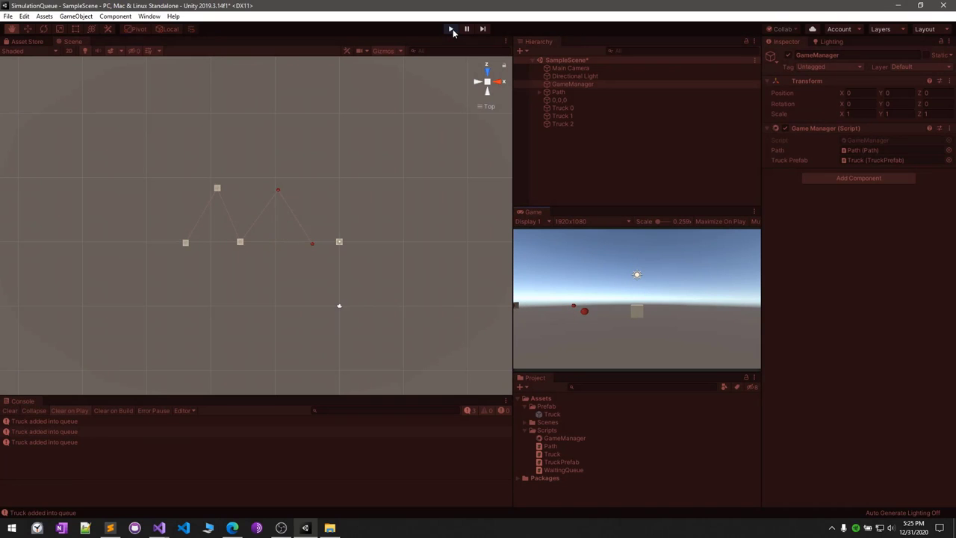
# Stop, drag Node (3), Node (2), Node (1) and Node into a zigzag (Node at X 23.77, Z 10.02), then replay
pyautogui.click(451, 30)
pyautogui.click(558, 92)
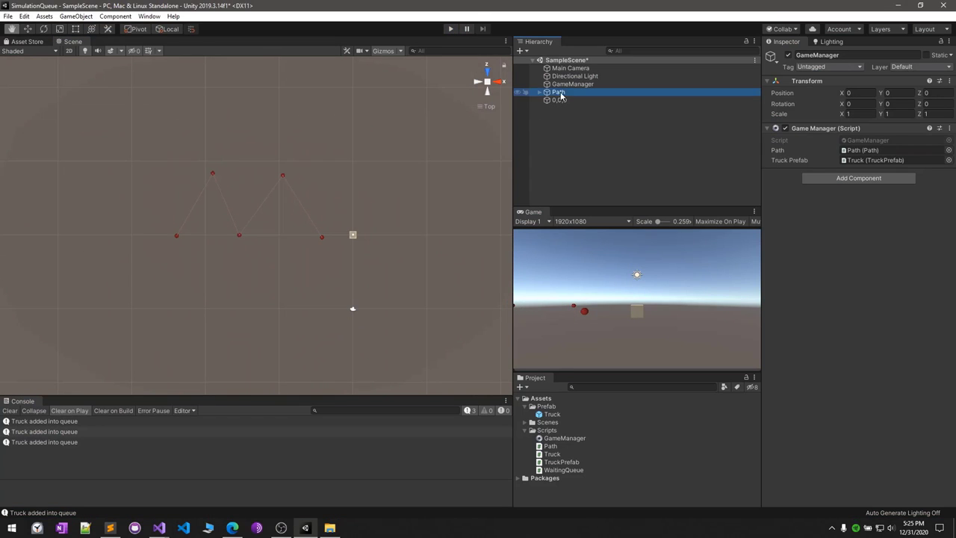
pyautogui.click(539, 91)
pyautogui.click(582, 132)
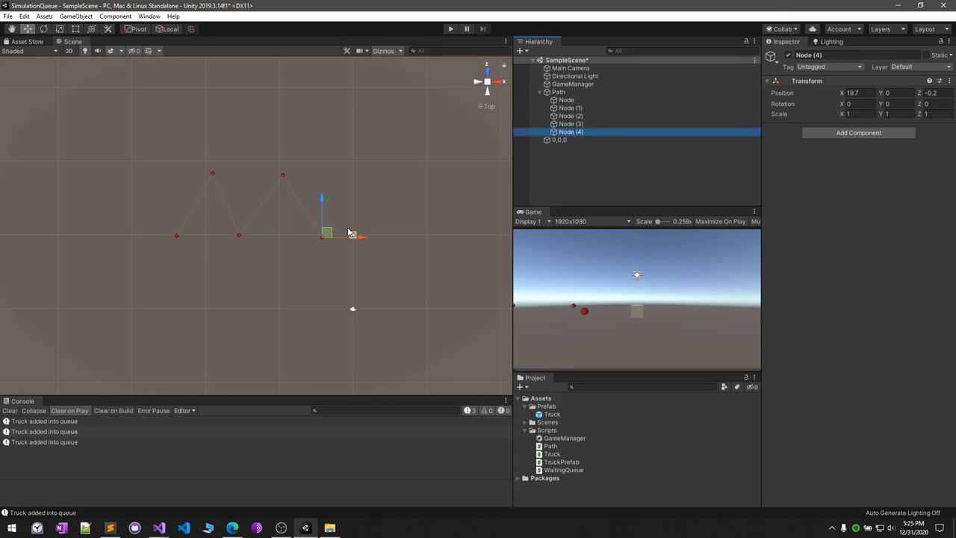
pyautogui.click(282, 175)
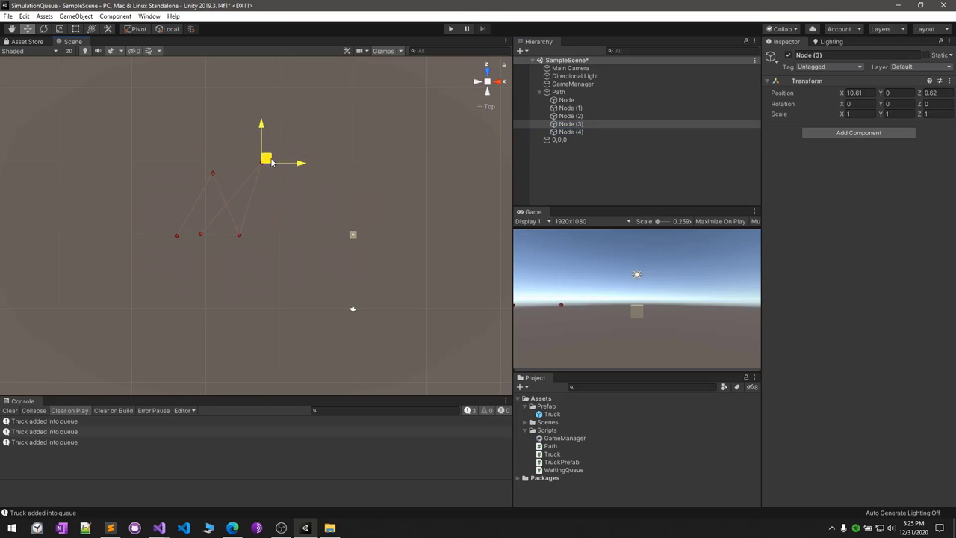
pyautogui.click(247, 230)
pyautogui.click(219, 177)
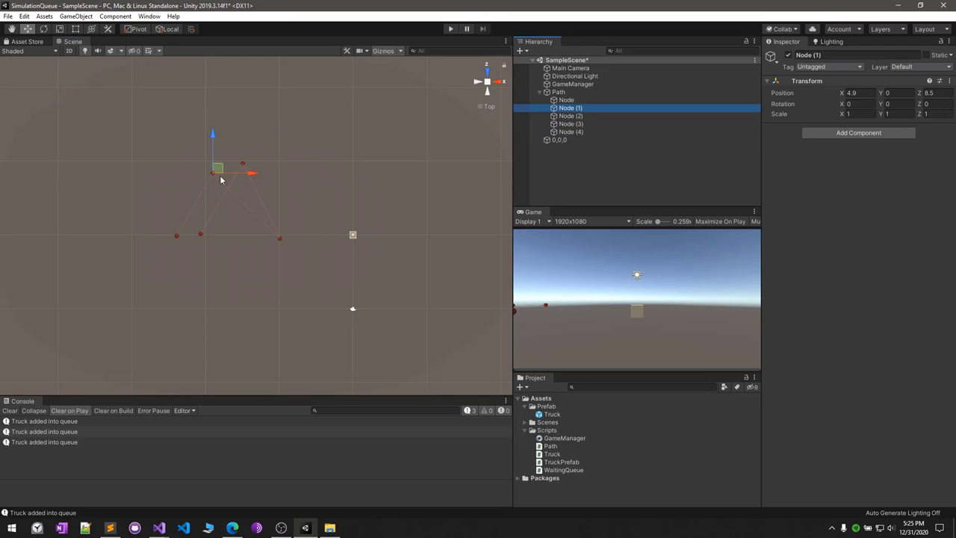
pyautogui.click(577, 101)
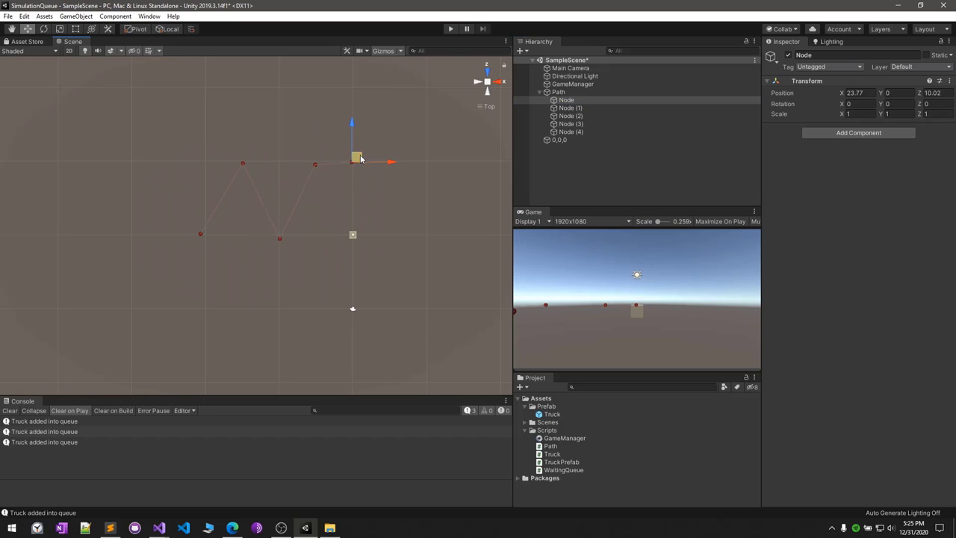
pyautogui.click(452, 29)
# Watch trucks queue on the new path, restart the simulation, and orbit the Scene view into perspective before stopping
pyautogui.scroll(3, 366, 209)
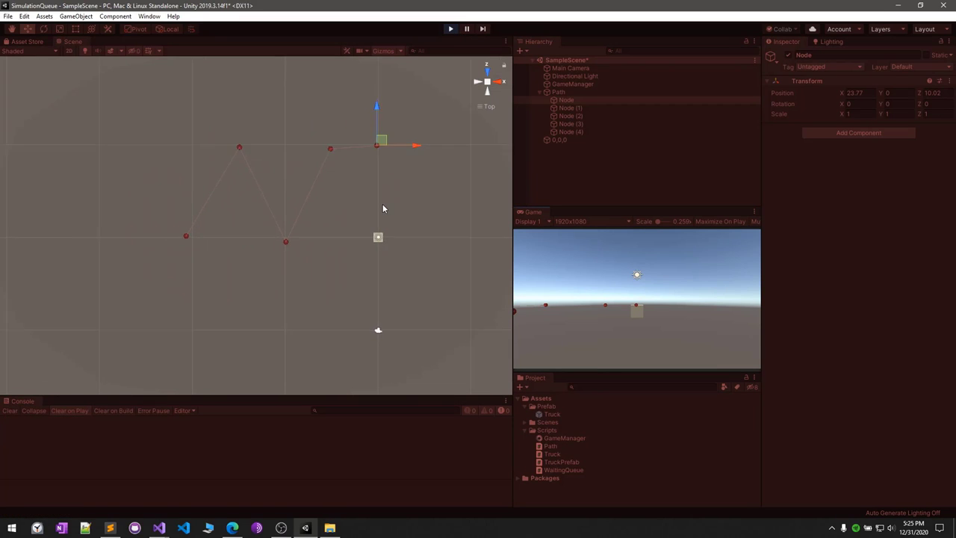
pyautogui.click(364, 203)
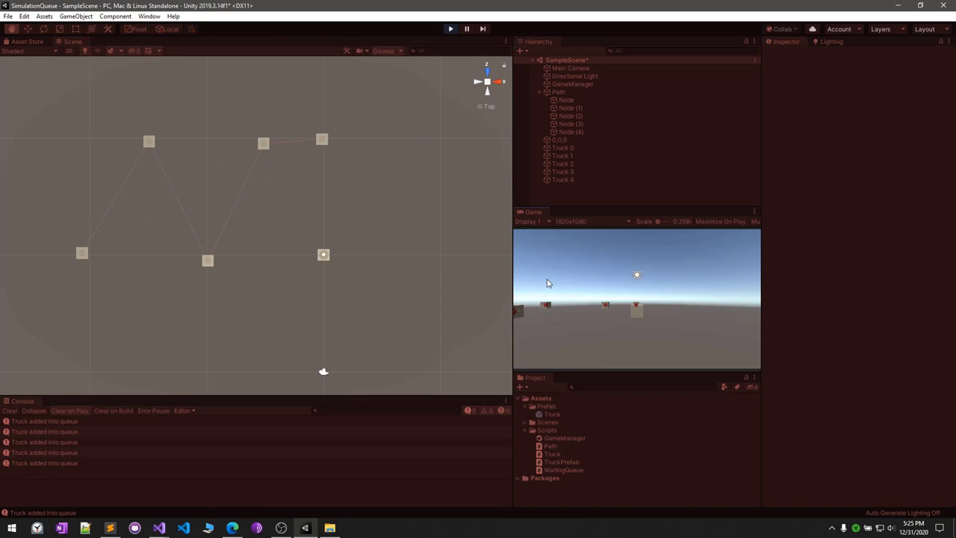
pyautogui.scroll(-2, 336, 204)
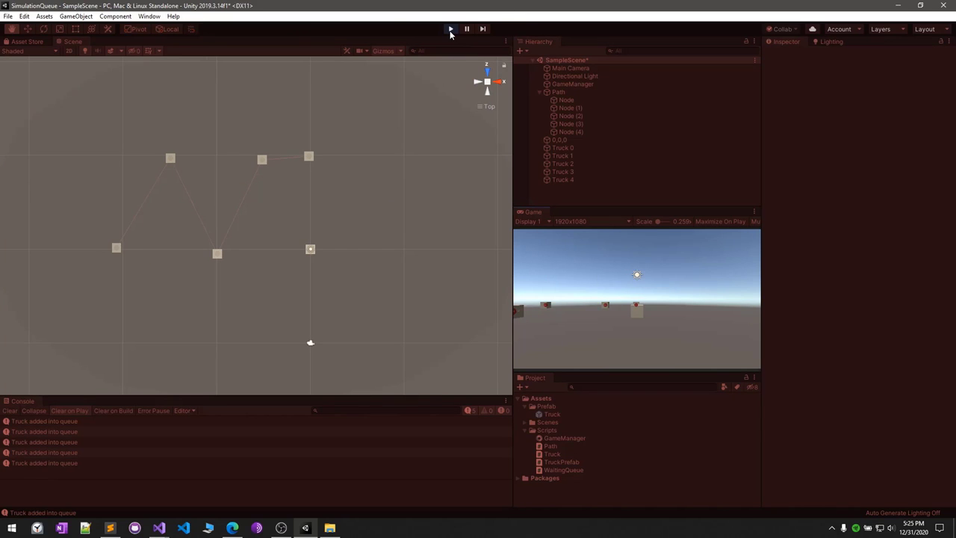
pyautogui.click(450, 29)
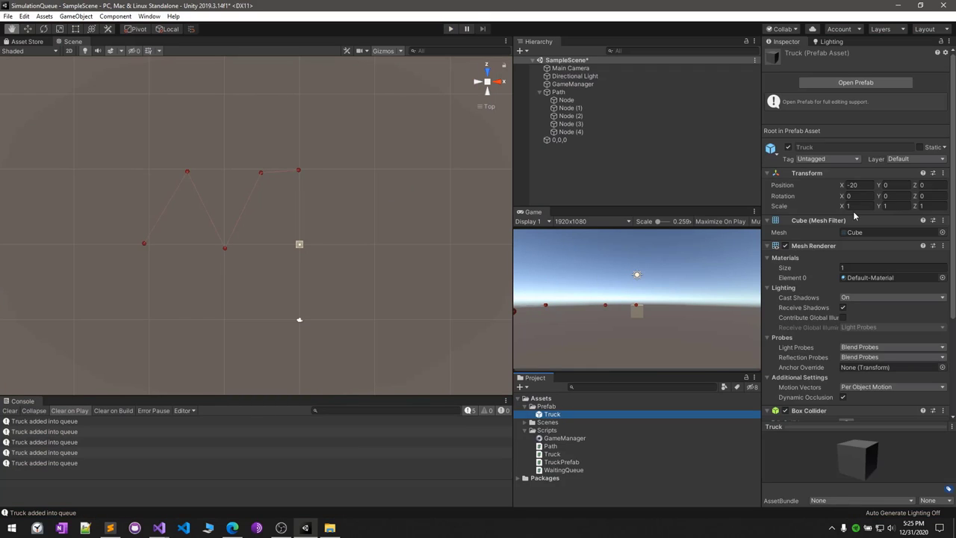
pyautogui.hotkey('ctrl', 'p')
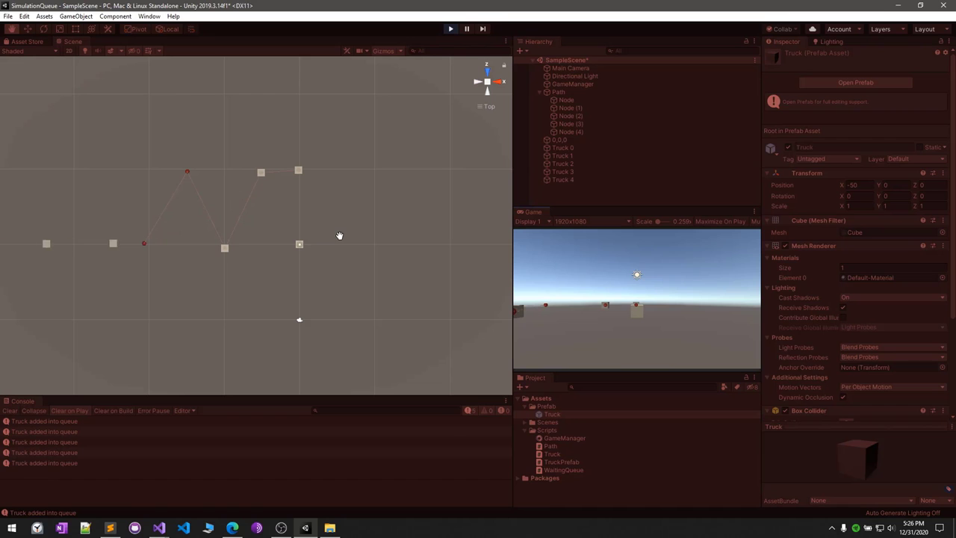
pyautogui.keyDown('alt'); pyautogui.moveTo(320, 171); pyautogui.dragTo(332, 180); pyautogui.keyUp('alt')
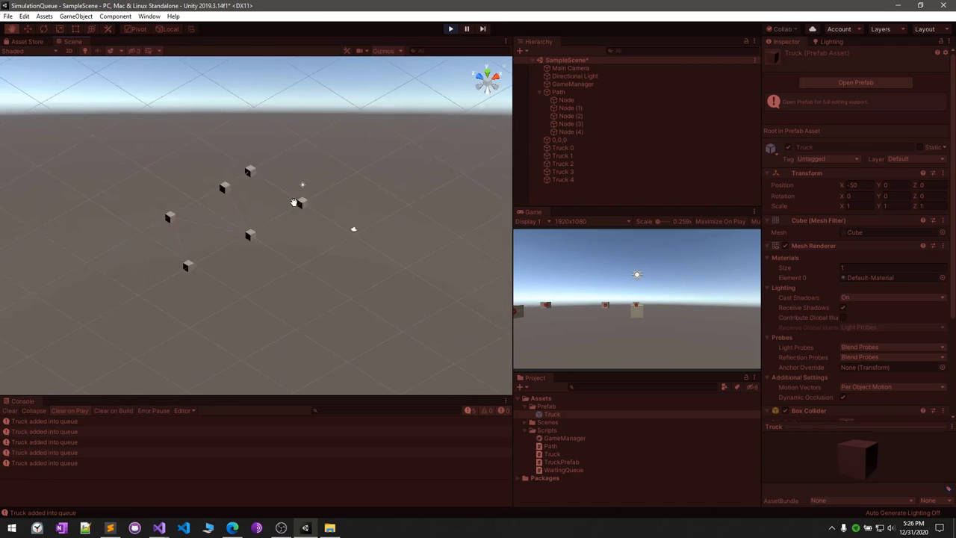
pyautogui.click(450, 30)
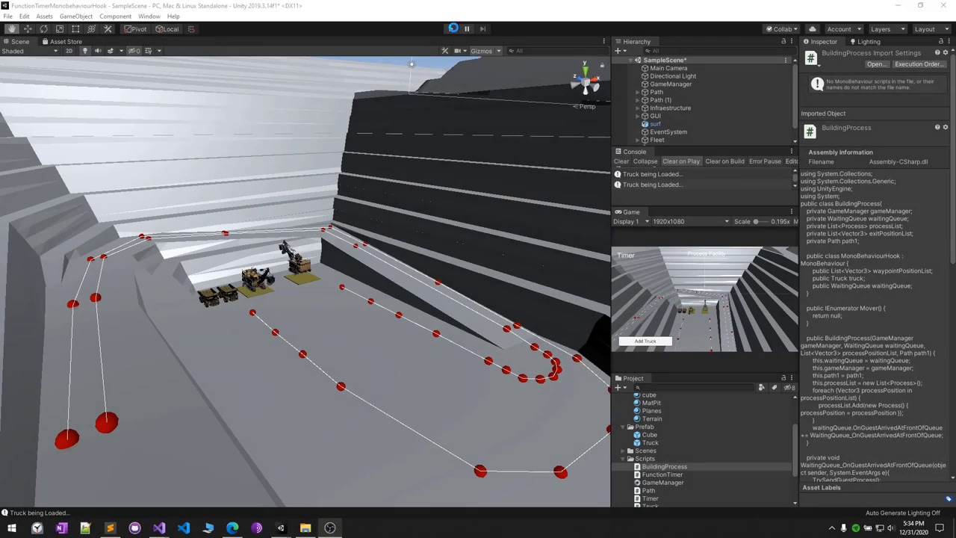
# Play the mine-pit demo with slightly wider side panels, then stop it and zoom the Scene view out
pyautogui.click(451, 29)
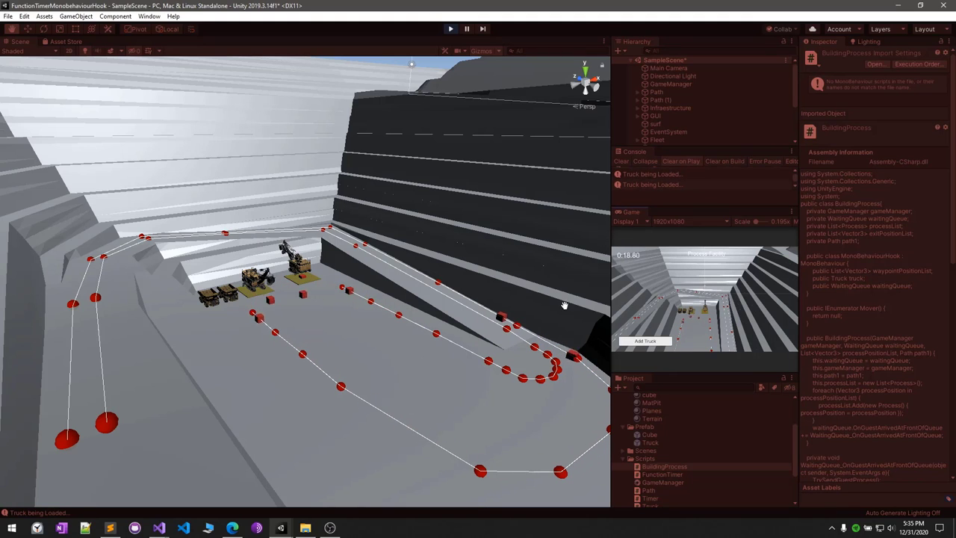
pyautogui.moveTo(610, 300); pyautogui.dragTo(600, 300)
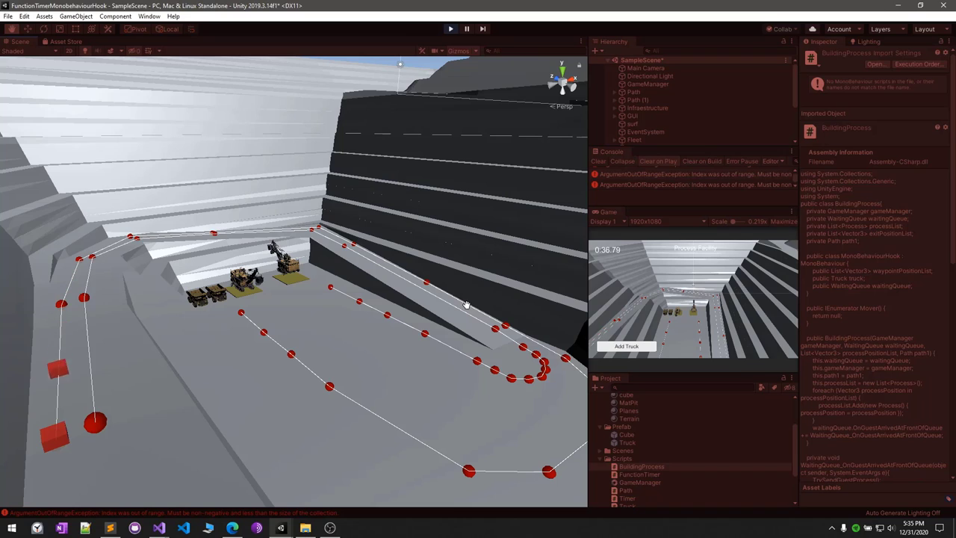
pyautogui.click(451, 28)
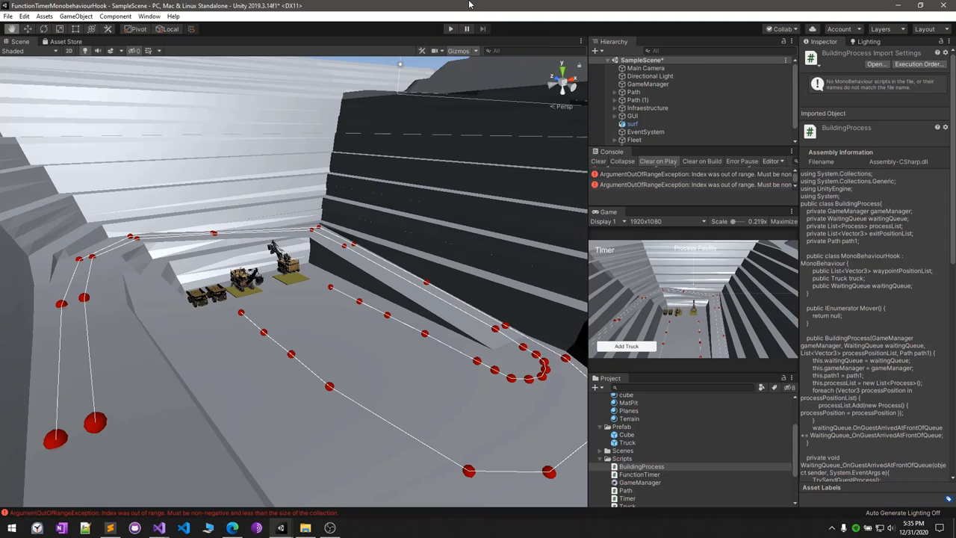
pyautogui.scroll(-2, 369, 281)
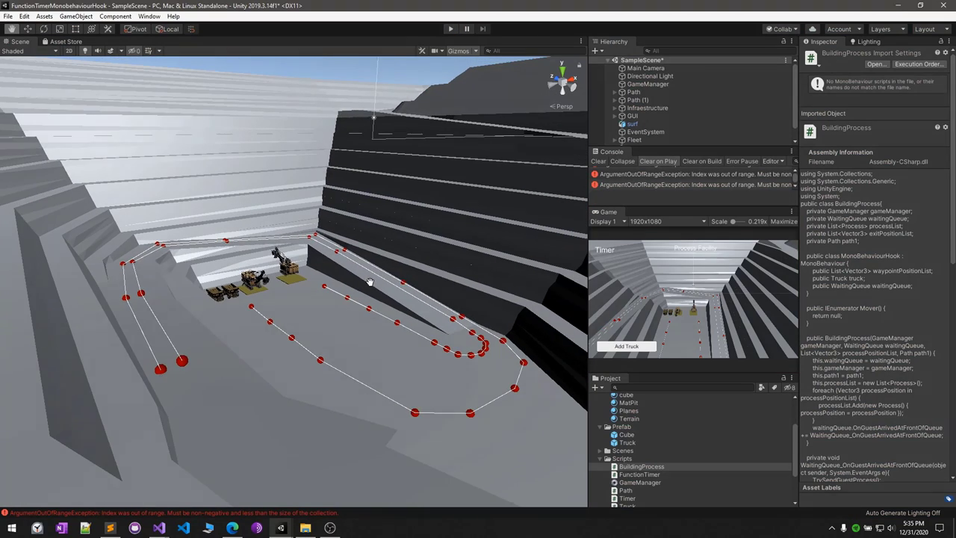